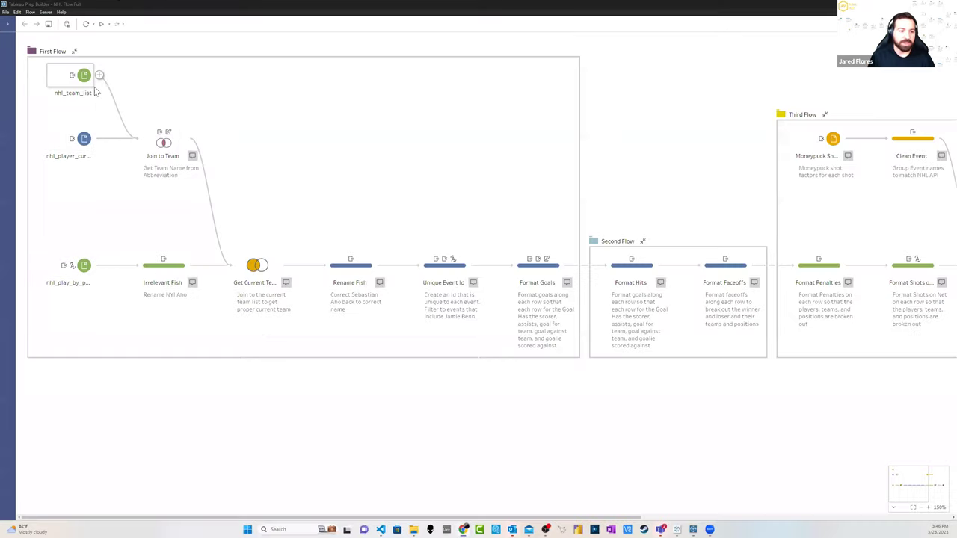
Insert a clean step between nhl_team_list and Join to Team to inspect the team names and abbreviations, and remove it
click(124, 124)
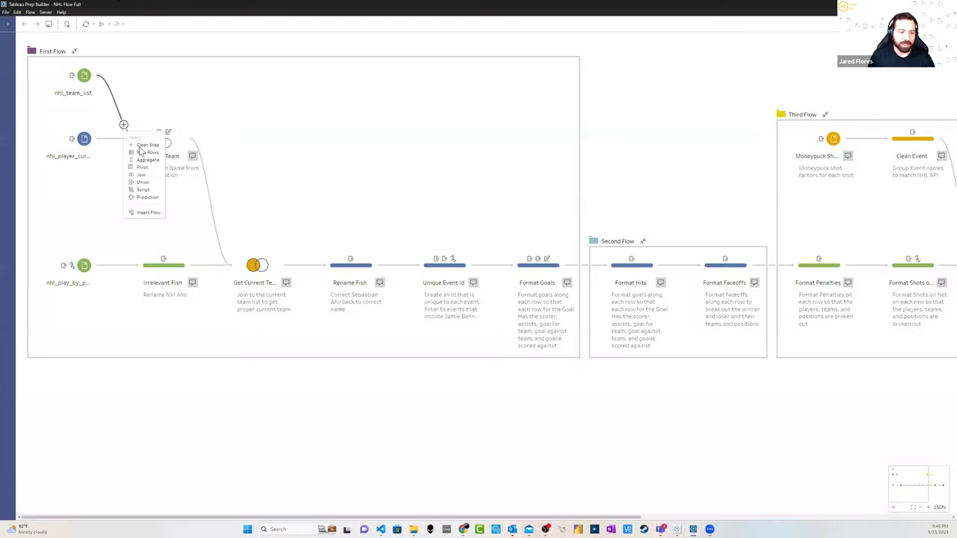
click(143, 145)
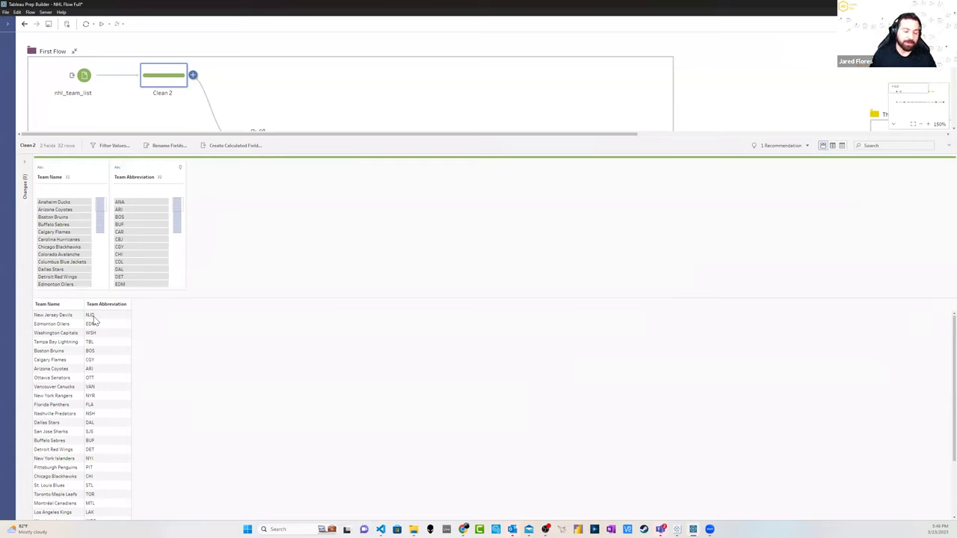
right_click(149, 80)
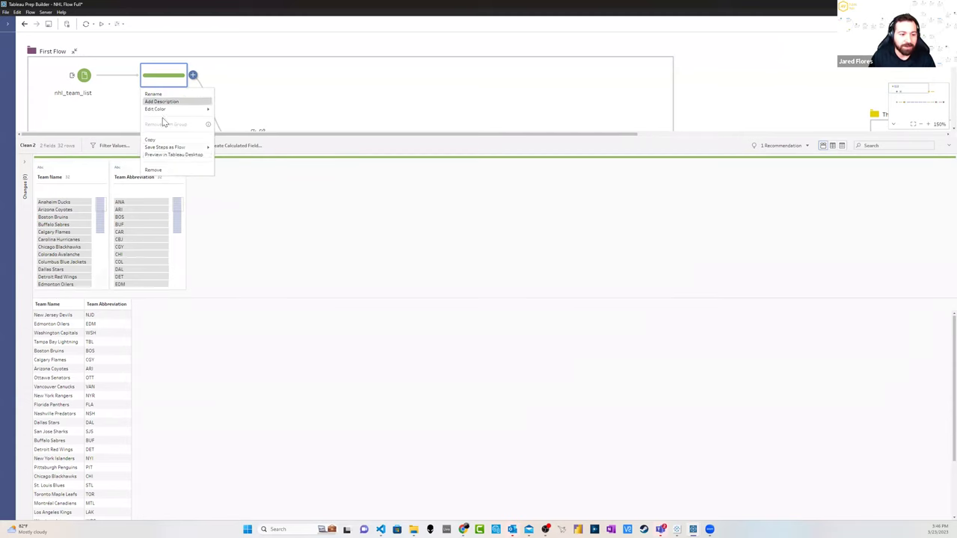
click(166, 171)
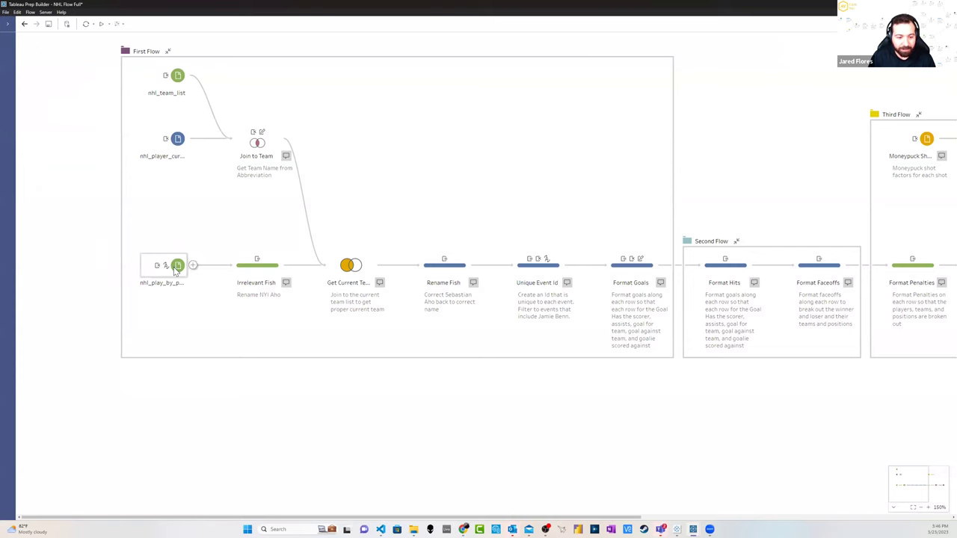
In the Irrelevant Fish step, widen the result.description column and highlight the rows whose result.event is Goal
click(240, 270)
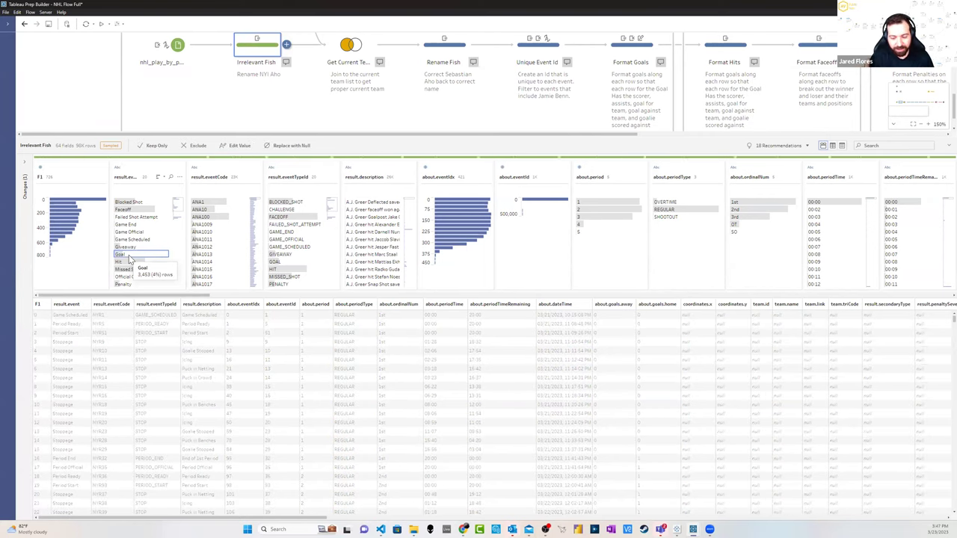
click(129, 258)
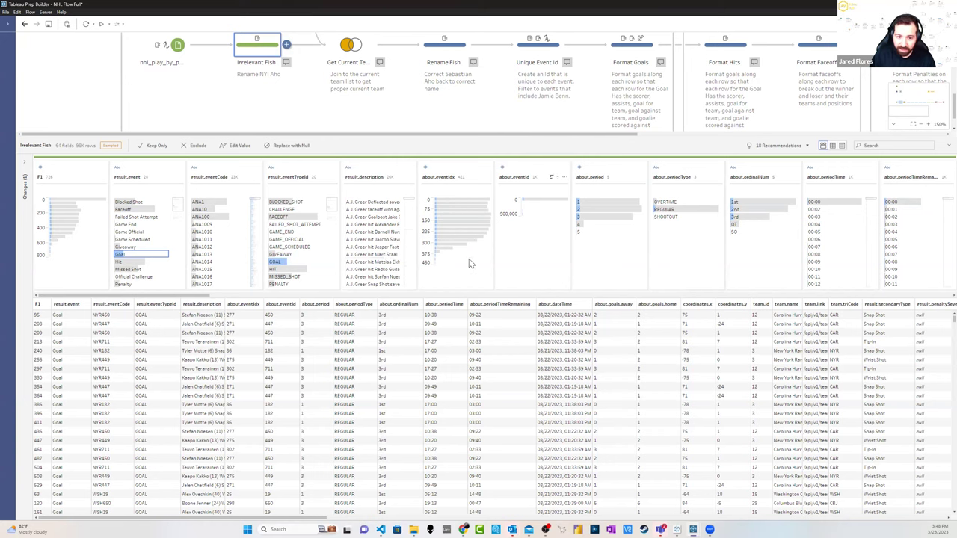
click(226, 305)
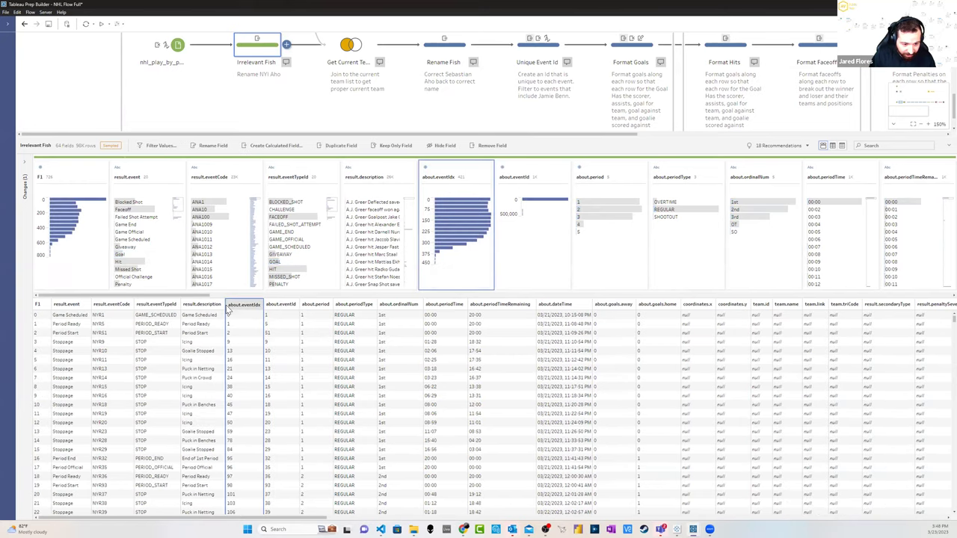
drag(226, 305, 311, 305)
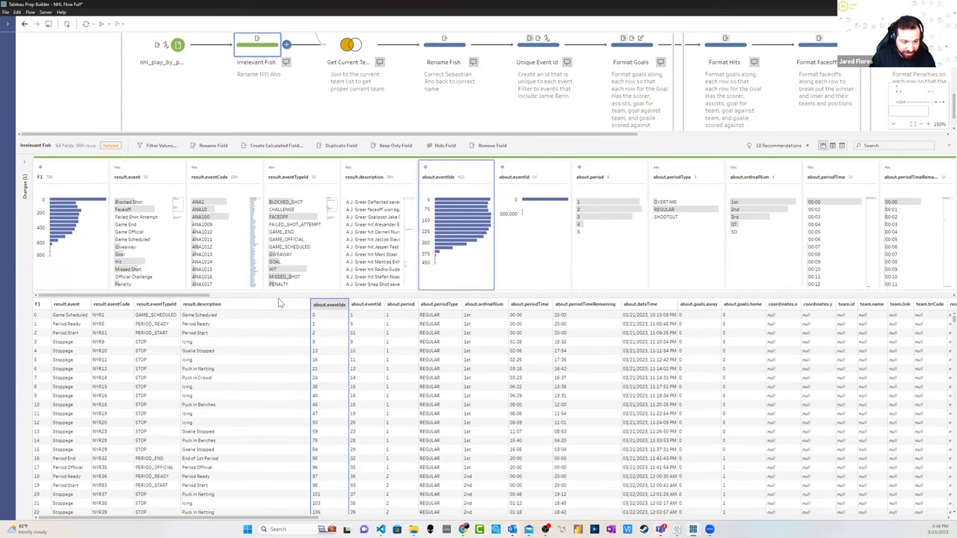
click(131, 255)
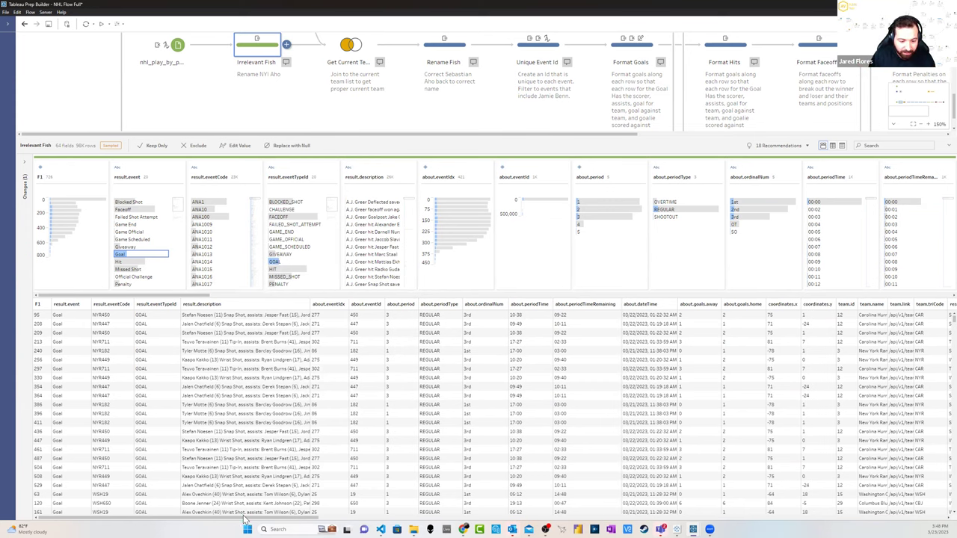
Examine the remaining columns of the Goal rows, from coordinates and shot type through to the player fields
drag(246, 519, 380, 525)
mouse_move(380, 528)
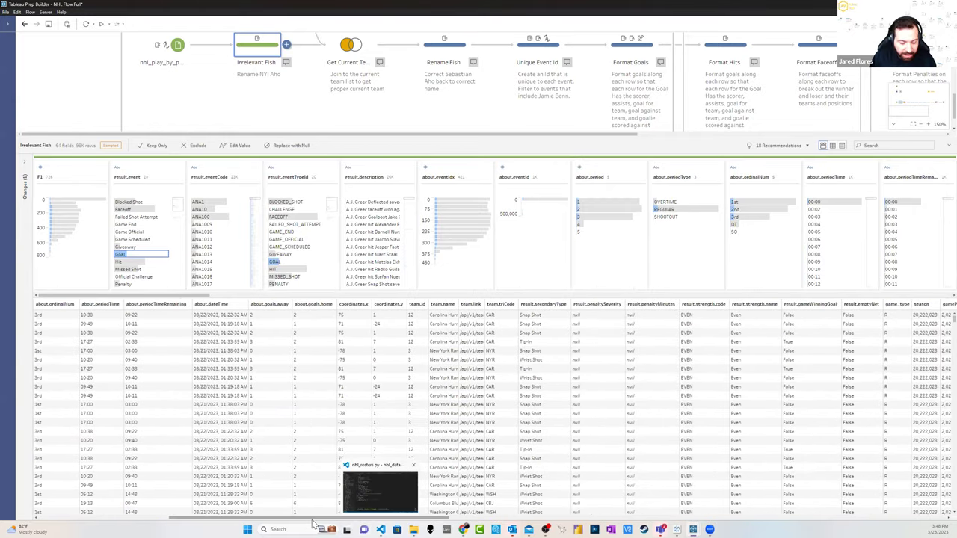
drag(328, 524, 520, 525)
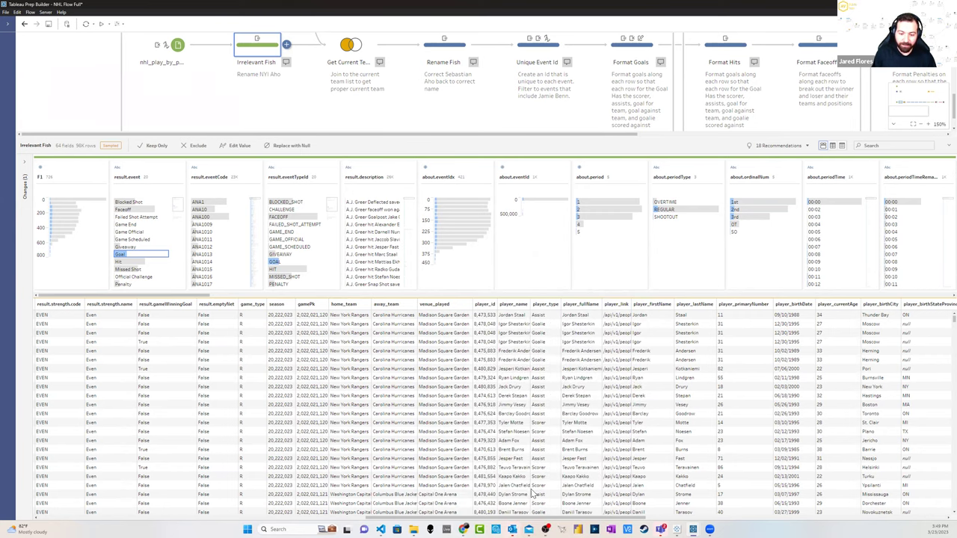
drag(408, 519, 112, 521)
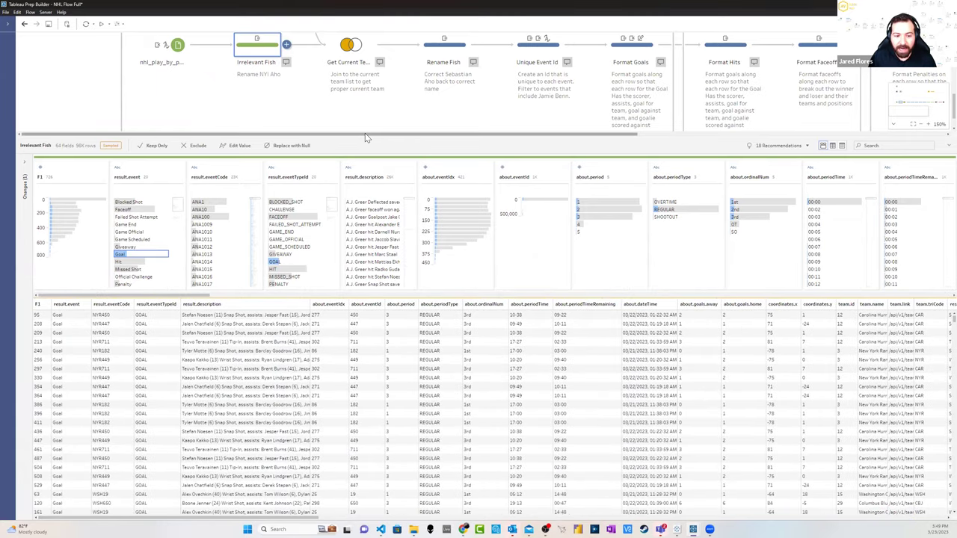
Open the Format Goals step and enlarge the flow area to show the full step descriptions
scroll(404, 97, up, 2)
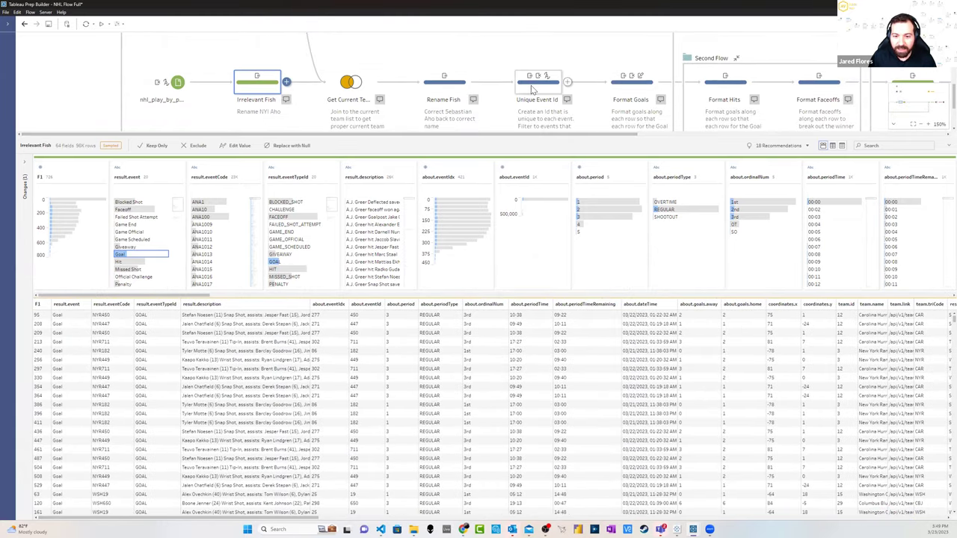
click(630, 78)
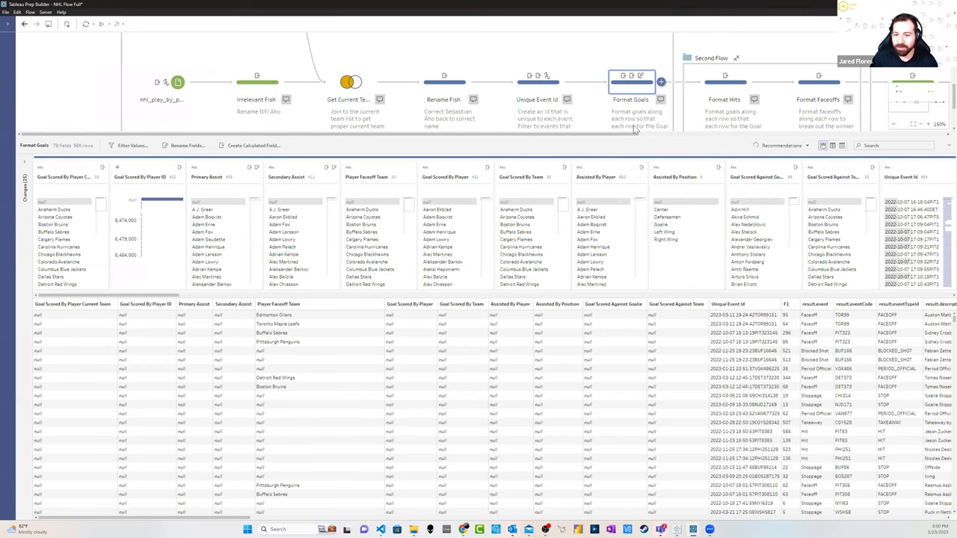
drag(650, 138, 639, 200)
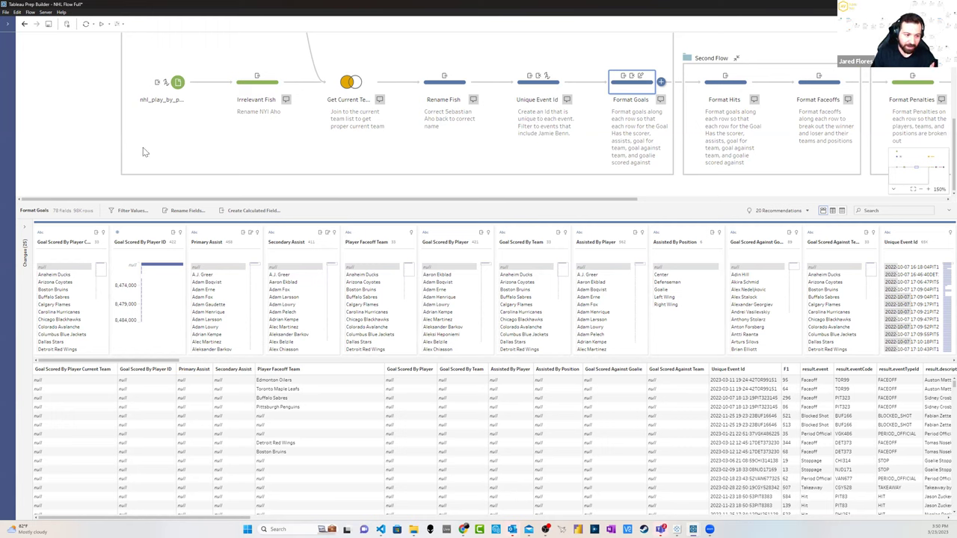
Expand the Format Goals change list and view the FIXED calculation of Goal Scored By Player without editing it
click(27, 227)
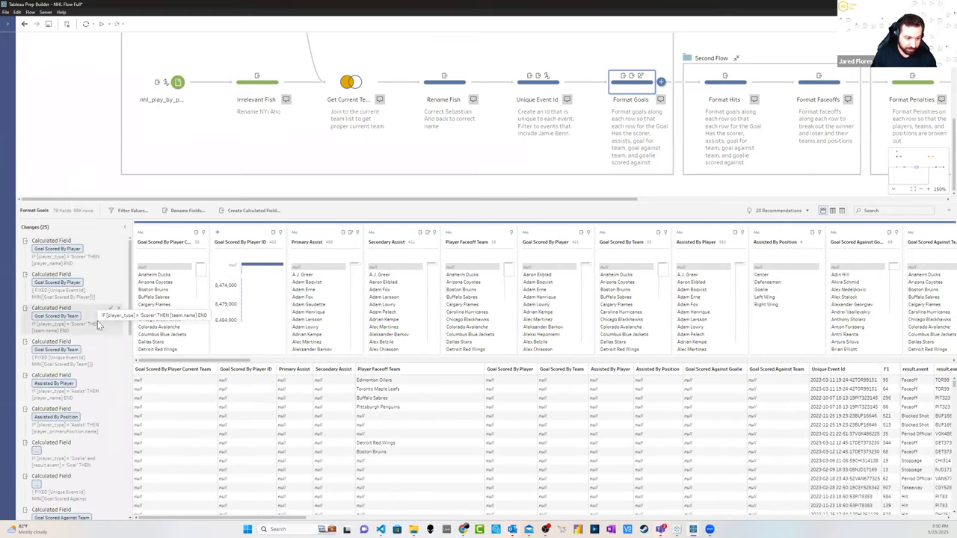
click(110, 274)
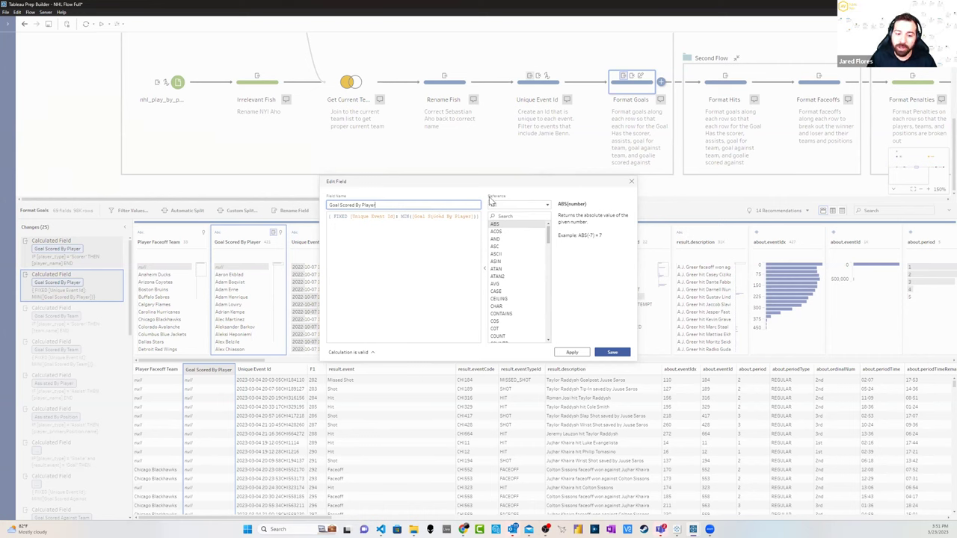
click(632, 183)
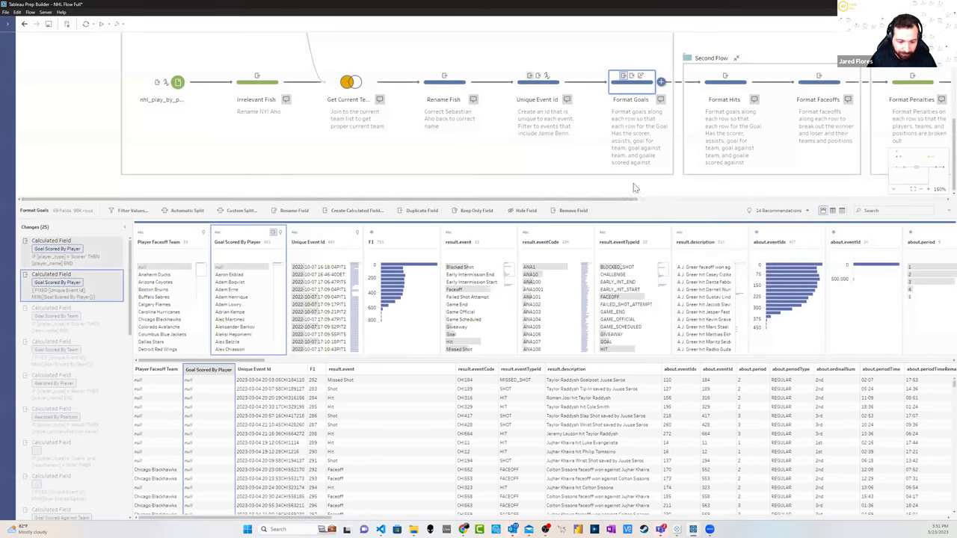
Highlight Penalty in result.event and examine the description, secondary type, severity and minutes columns of those rows
drag(303, 522, 501, 525)
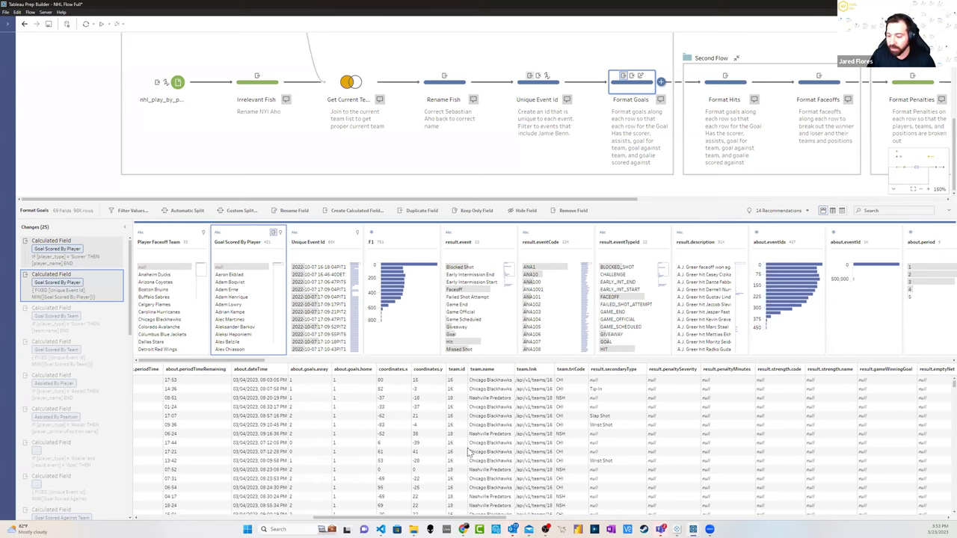
drag(478, 518, 516, 523)
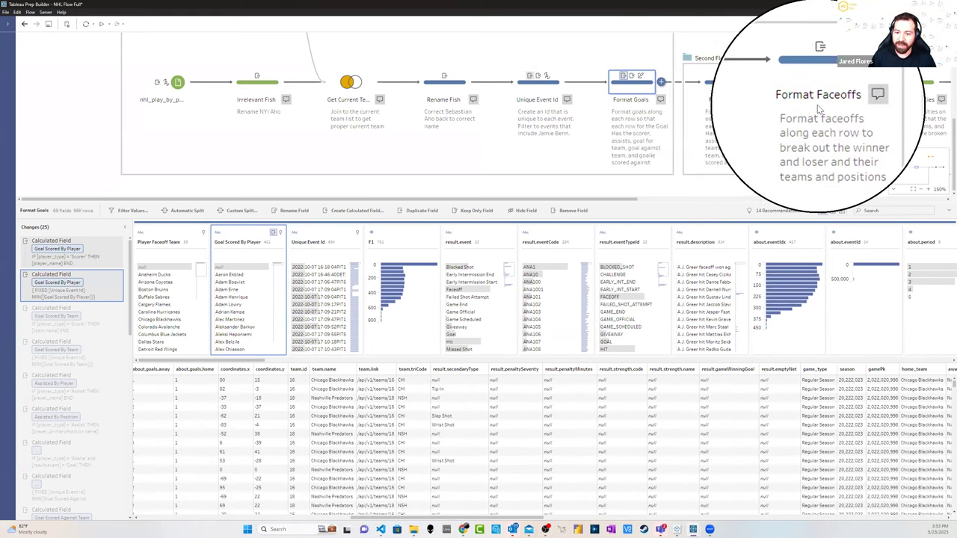
drag(640, 202, 728, 188)
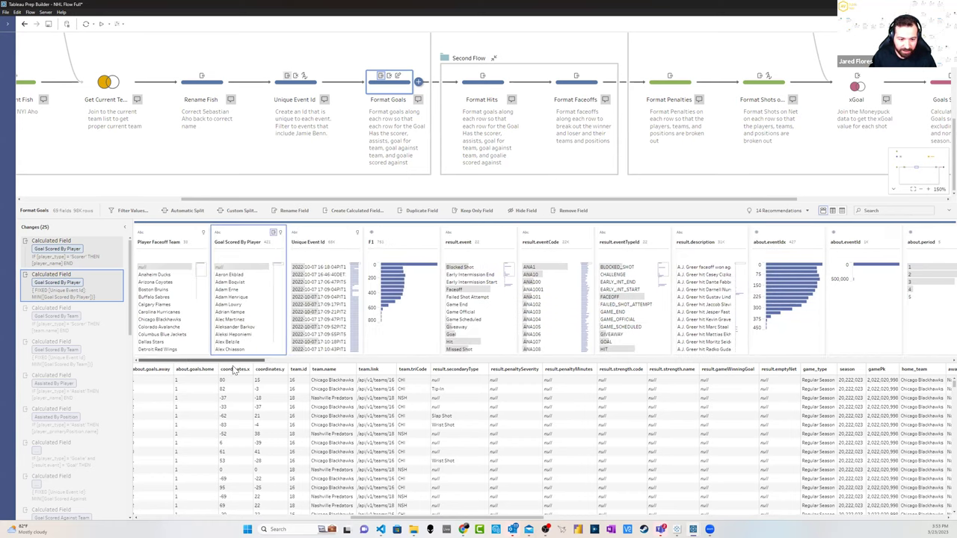
scroll(474, 302, down, 3)
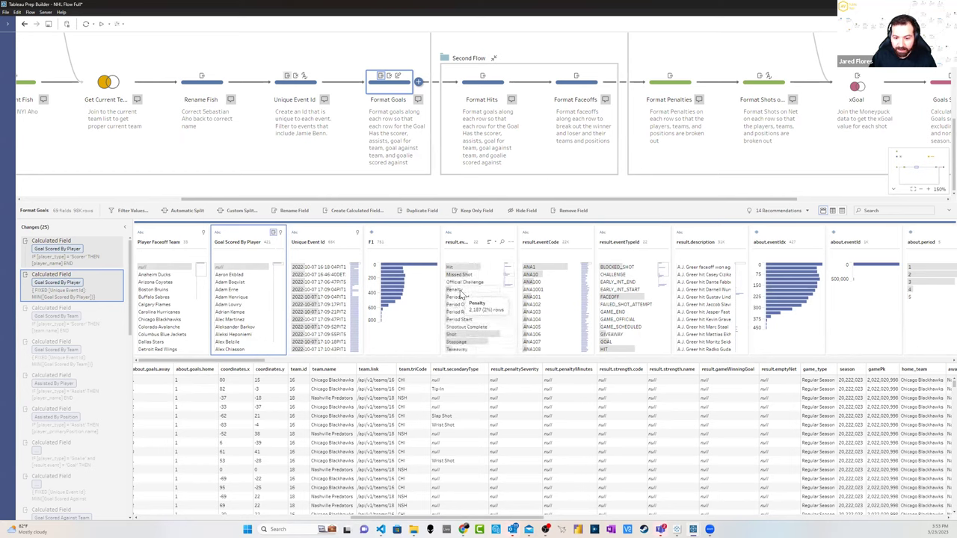
click(459, 292)
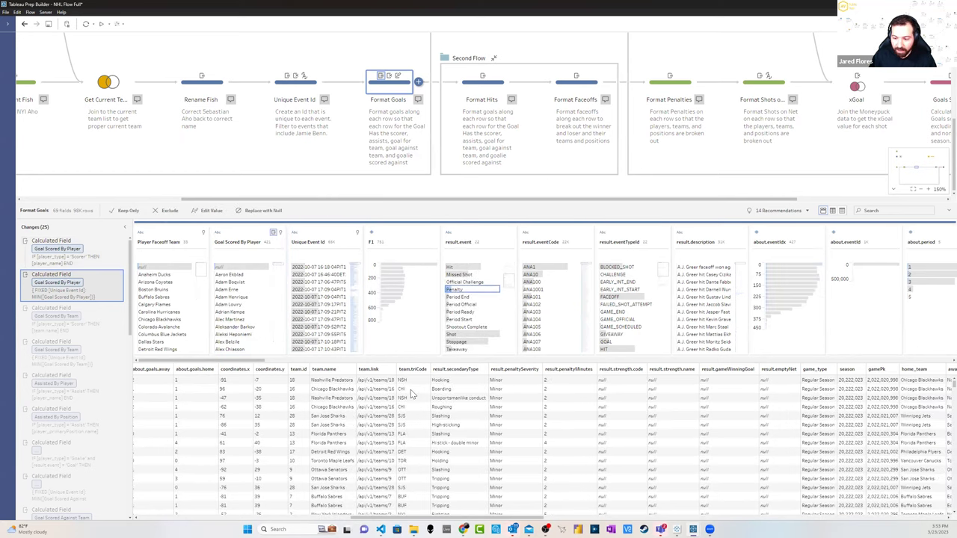
drag(395, 518, 164, 514)
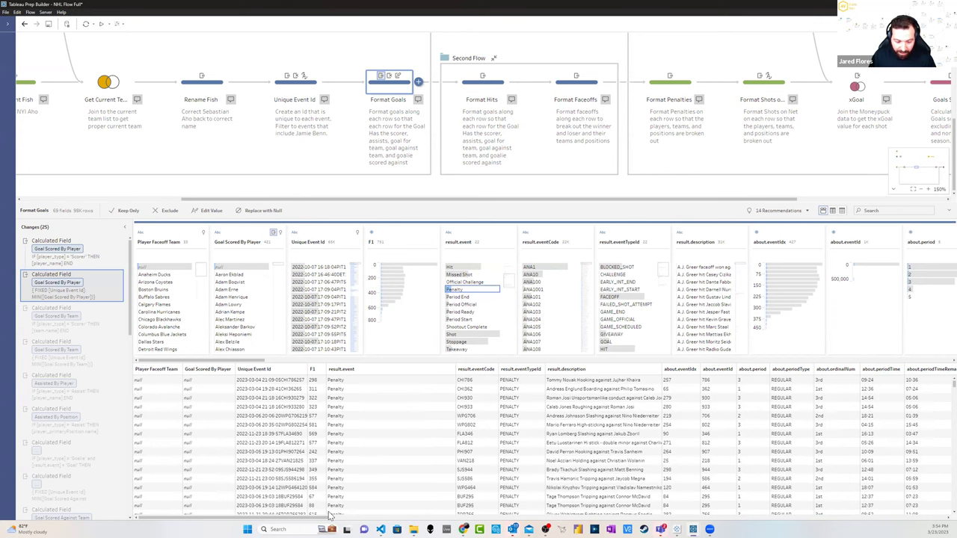
drag(327, 517, 513, 519)
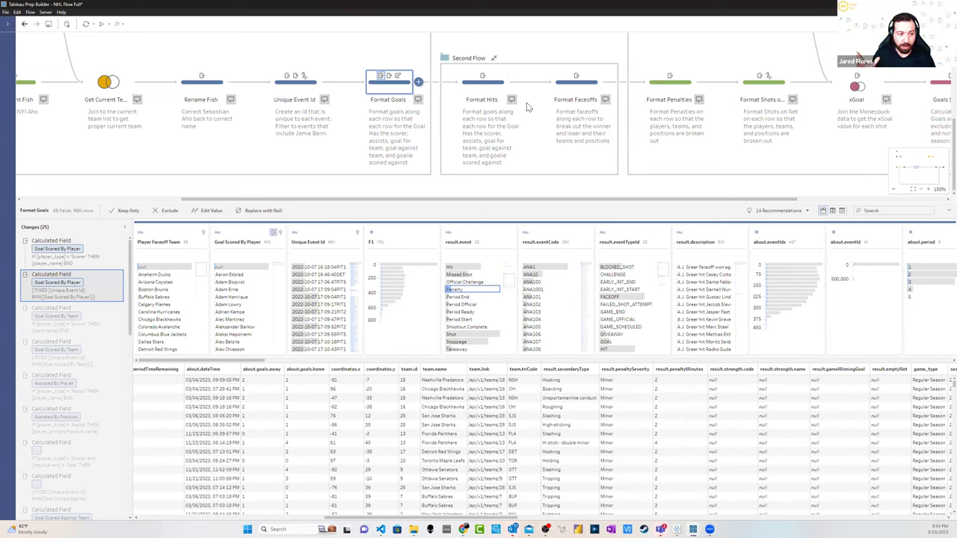
Return to the full flow canvas and view the Third Flow through to the NHL Data Full output
scroll(539, 88, up, 5)
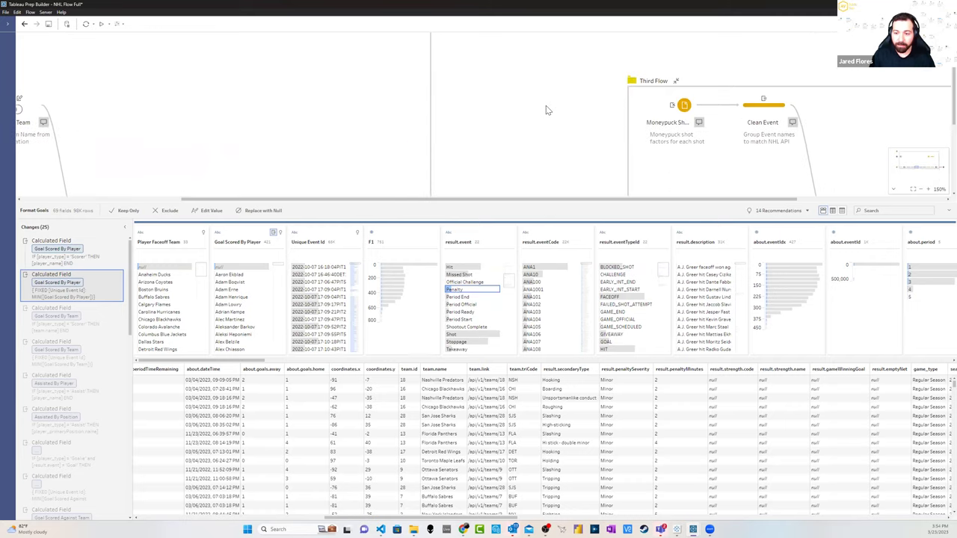
click(545, 106)
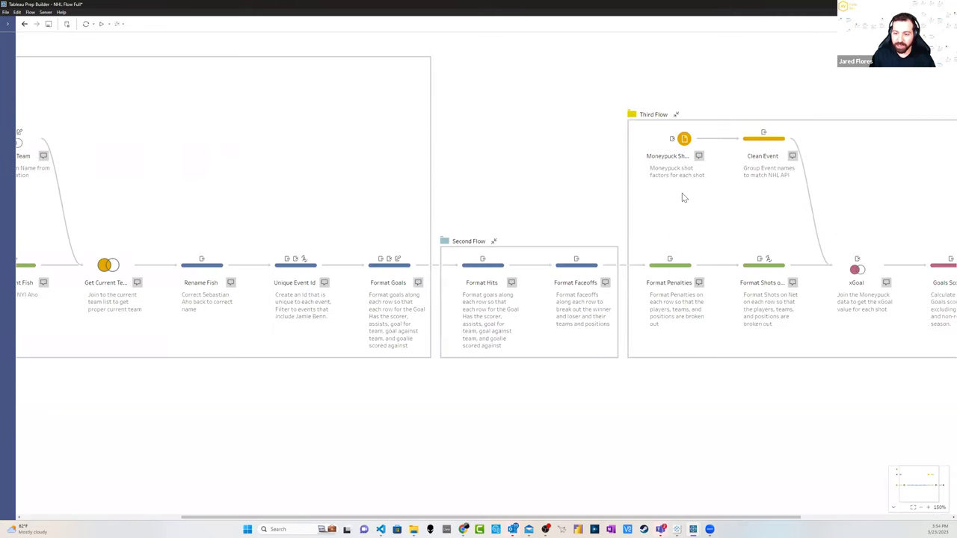
drag(645, 515, 775, 515)
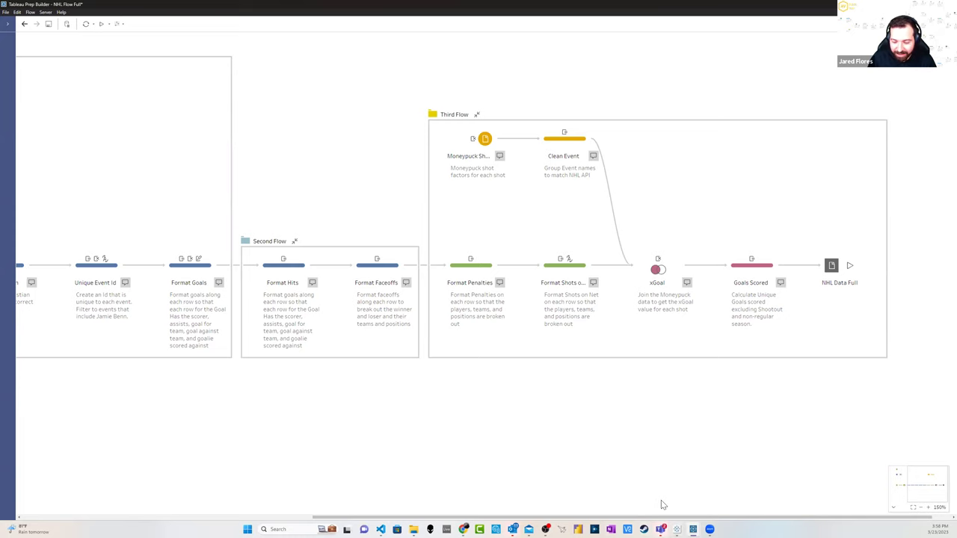
Switch to the NHL Dashboard in Tableau and examine the player's season stats and the Goals and Assists sections
key(alt+Tab)
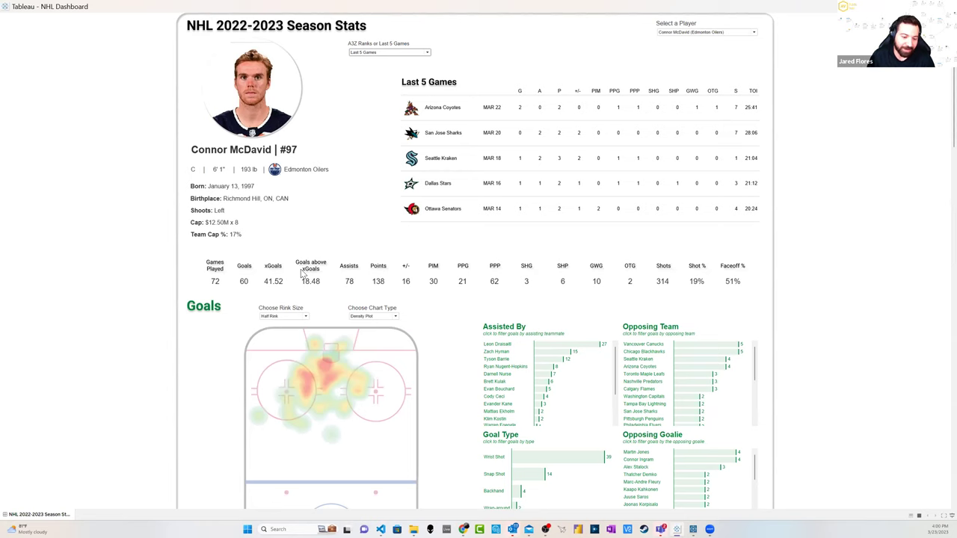
scroll(301, 275, down, 1)
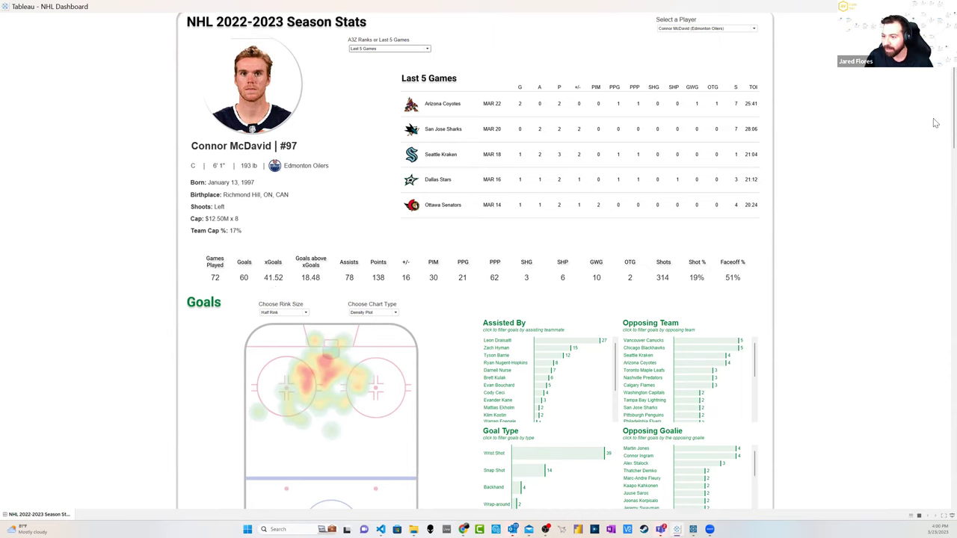
scroll(940, 131, down, 1)
scroll(940, 131, down, 3)
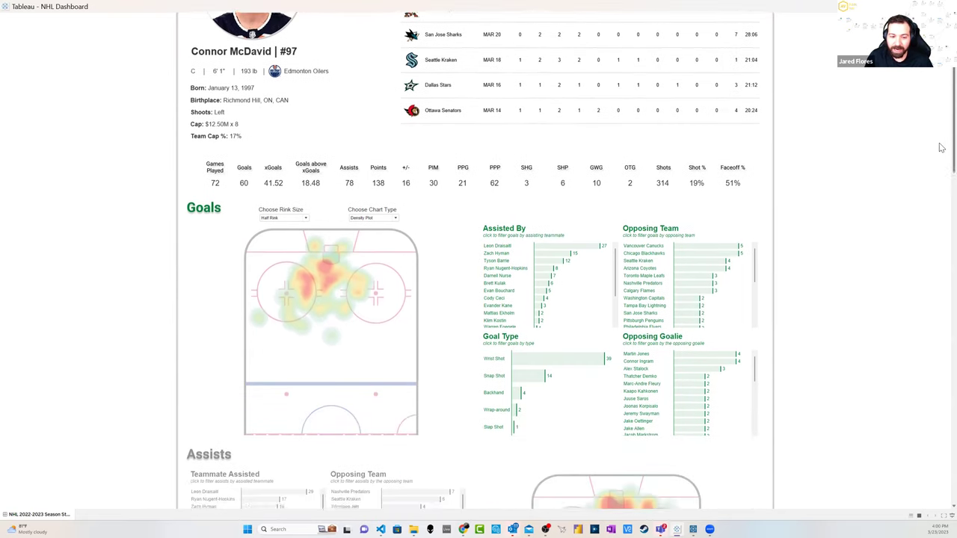
scroll(940, 171, down, 2)
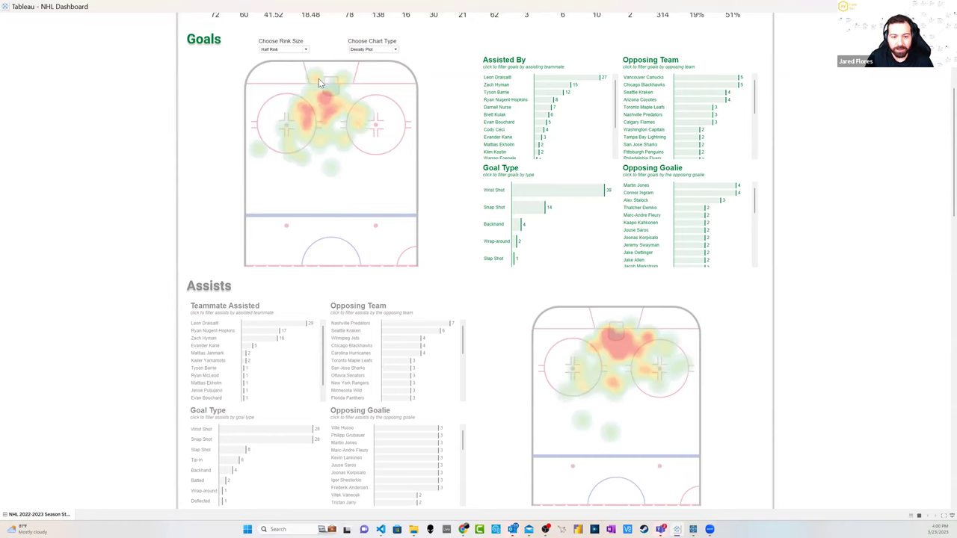
mouse_move(323, 101)
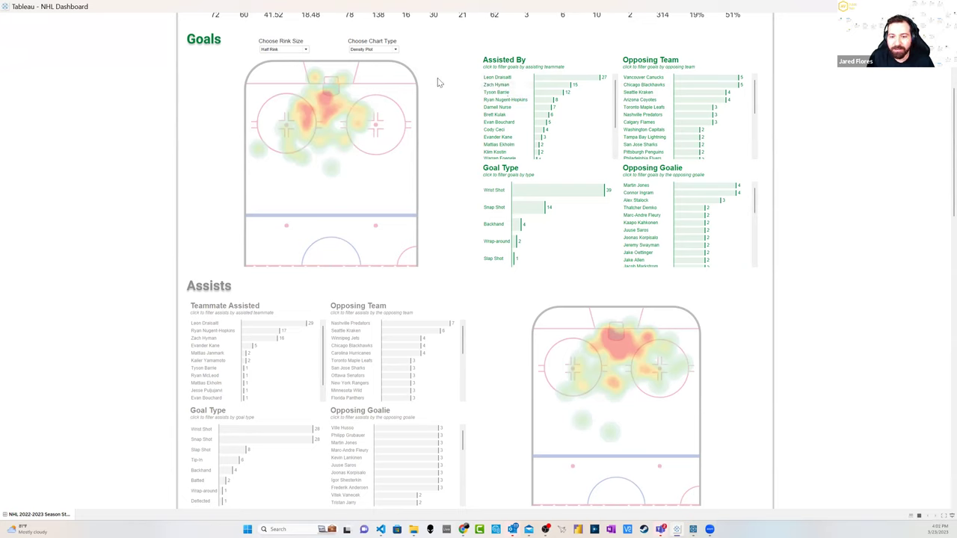
Filter the Goals rink map to goals assisted by Leon Draisaitl, and clear the filter
click(497, 77)
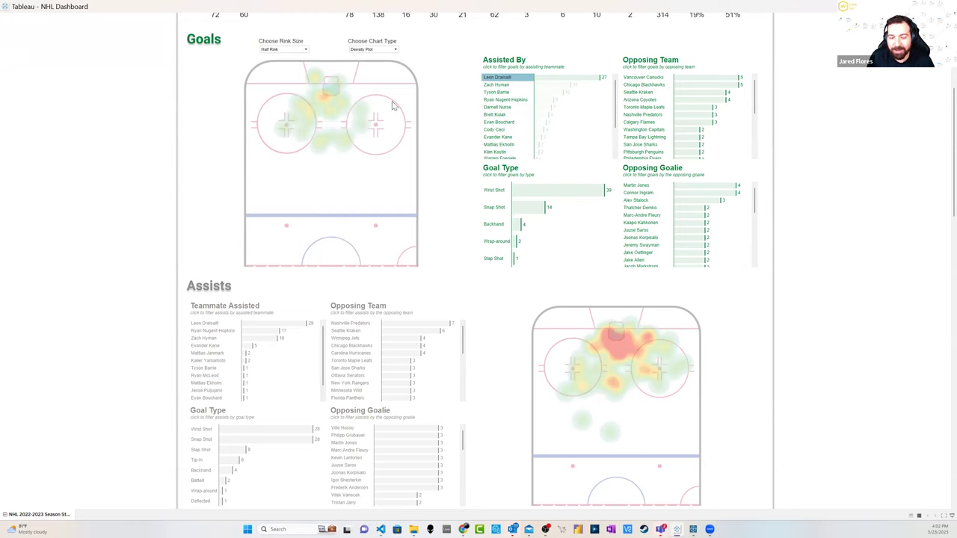
click(501, 81)
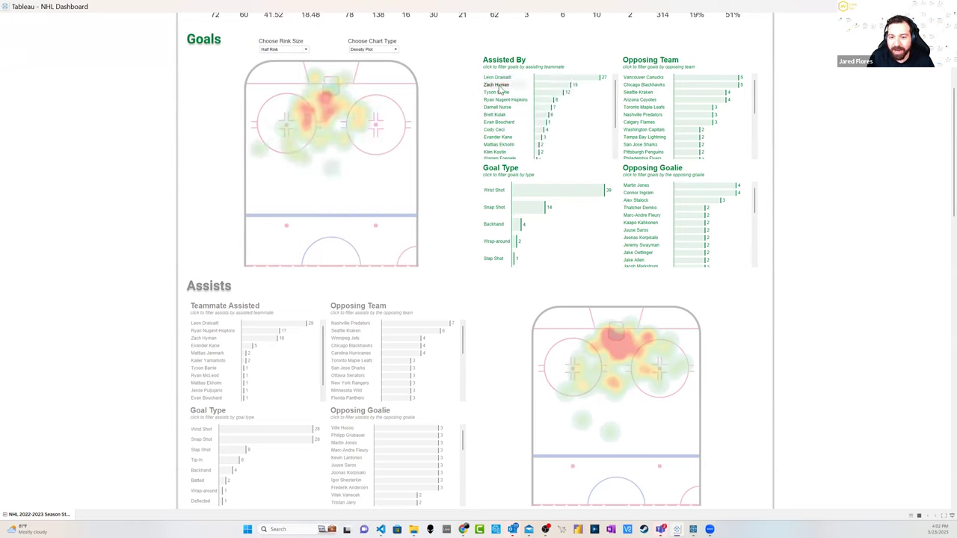
Filter the Goals rink map to goals assisted by Zach Hyman, and clear the filter
click(497, 85)
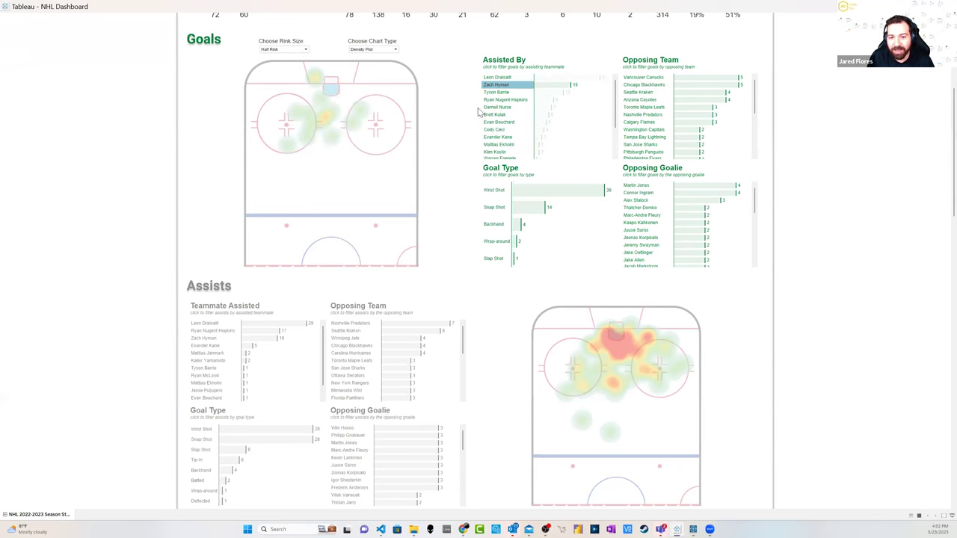
mouse_move(494, 91)
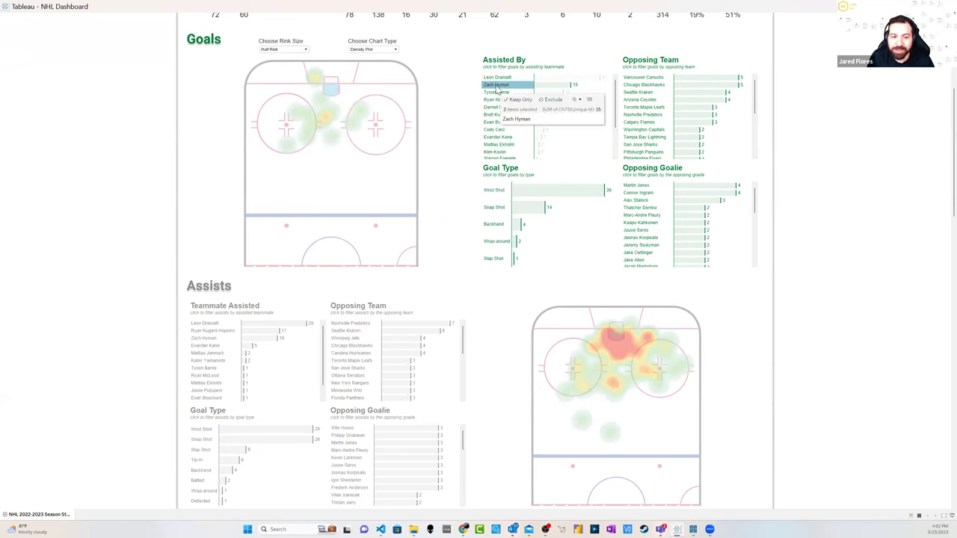
click(496, 88)
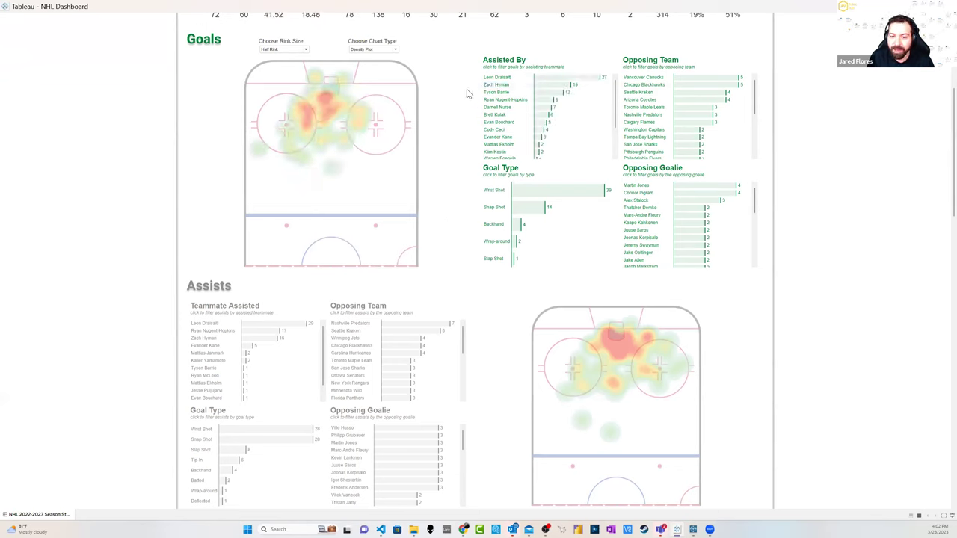
Filter the Goals section to the Snap Shot goal type, inspect one goal's details on the rink map, and clear the filter
click(495, 212)
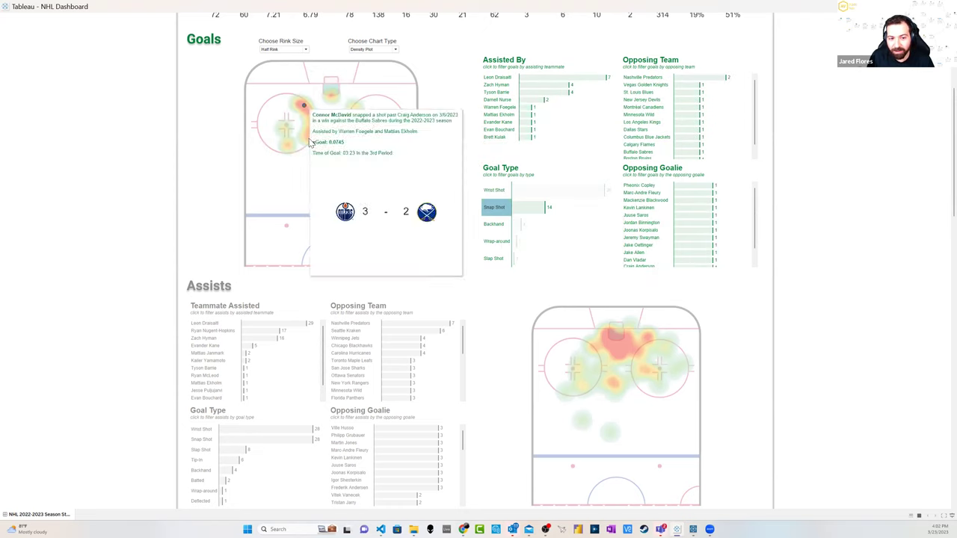
mouse_move(298, 110)
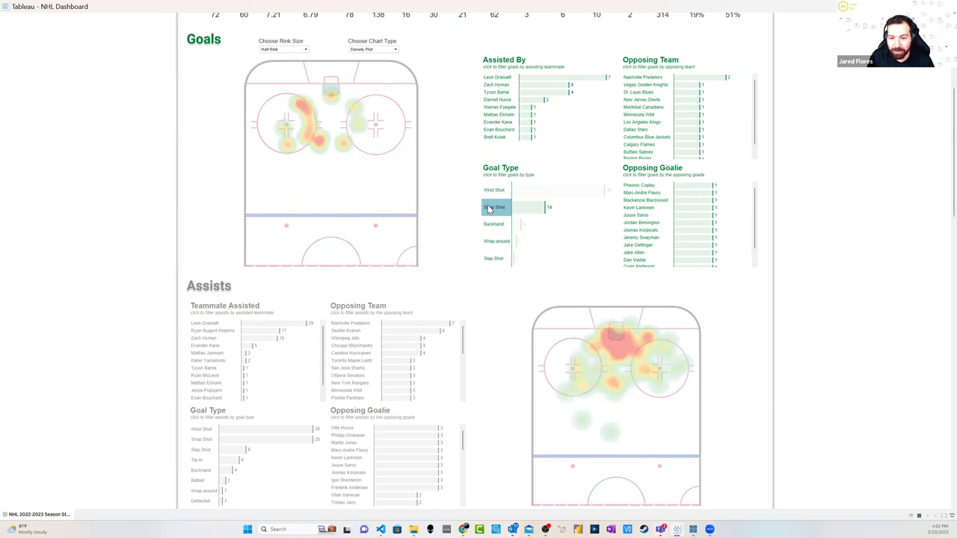
click(521, 206)
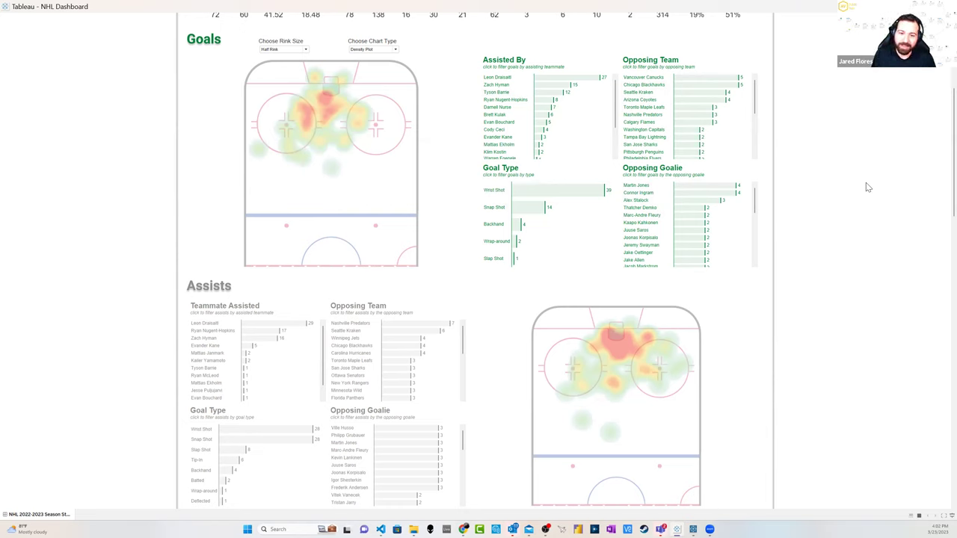
Review Connor McDavid's profile, Last 5 Games table and season totals at the beginning of the dashboard
scroll(928, 213, up, 1)
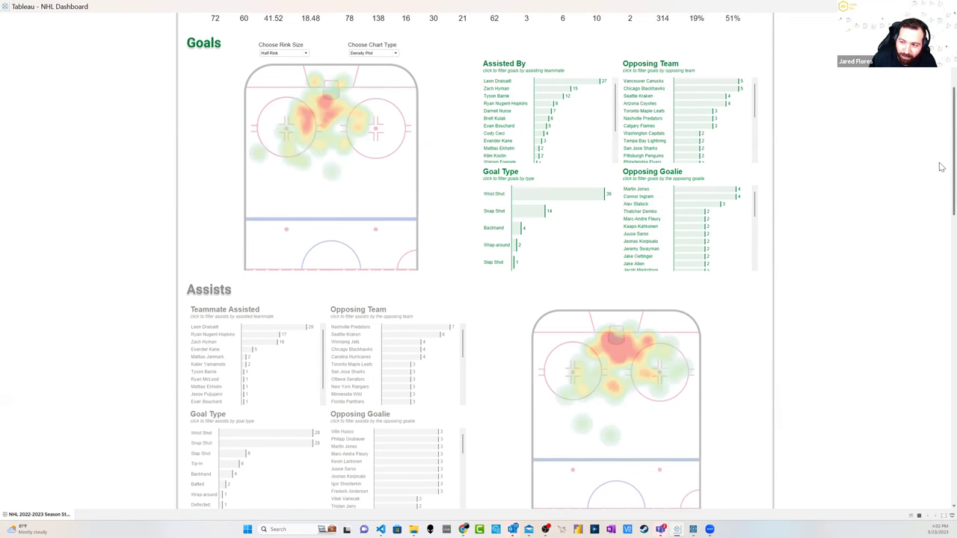
scroll(940, 168, up, 4)
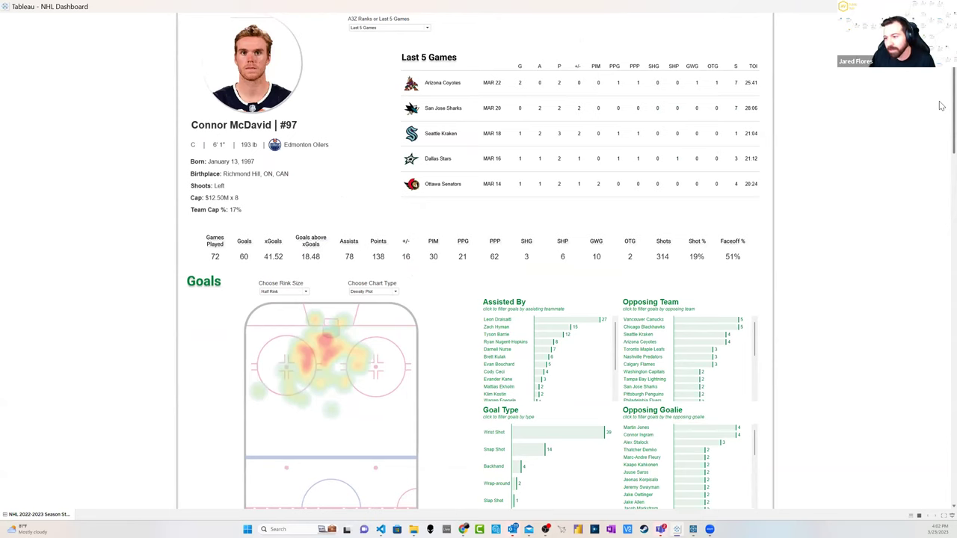
scroll(941, 71, up, 1)
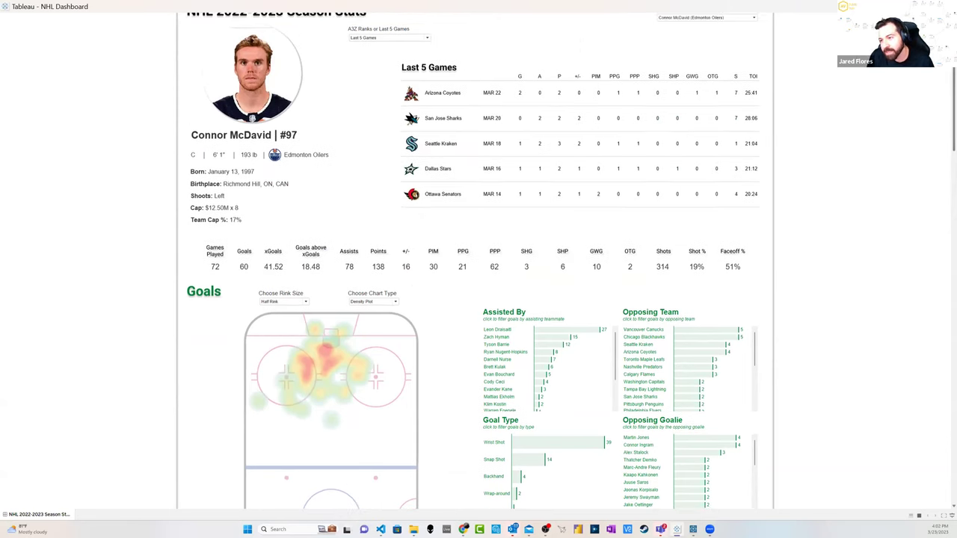
scroll(941, 70, down, 1)
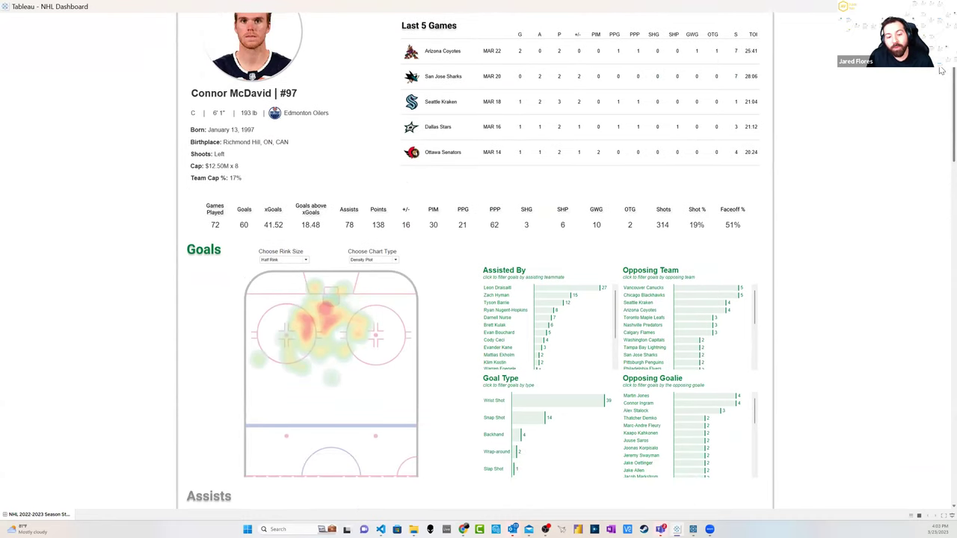
scroll(941, 70, up, 1)
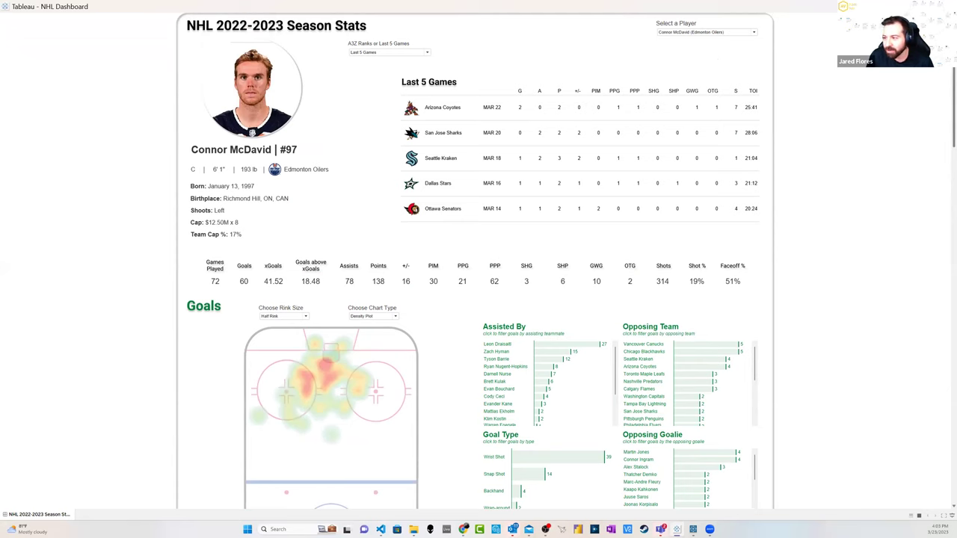
Examine the Assists section's breakdowns and inspect the details of one assisted goal near the net on its rink map
scroll(941, 147, down, 5)
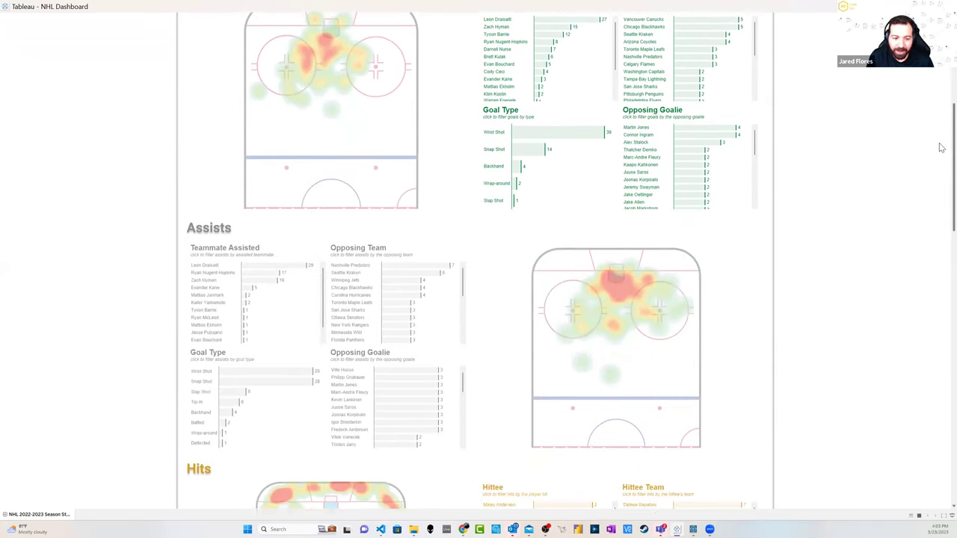
scroll(440, 205, up, 1)
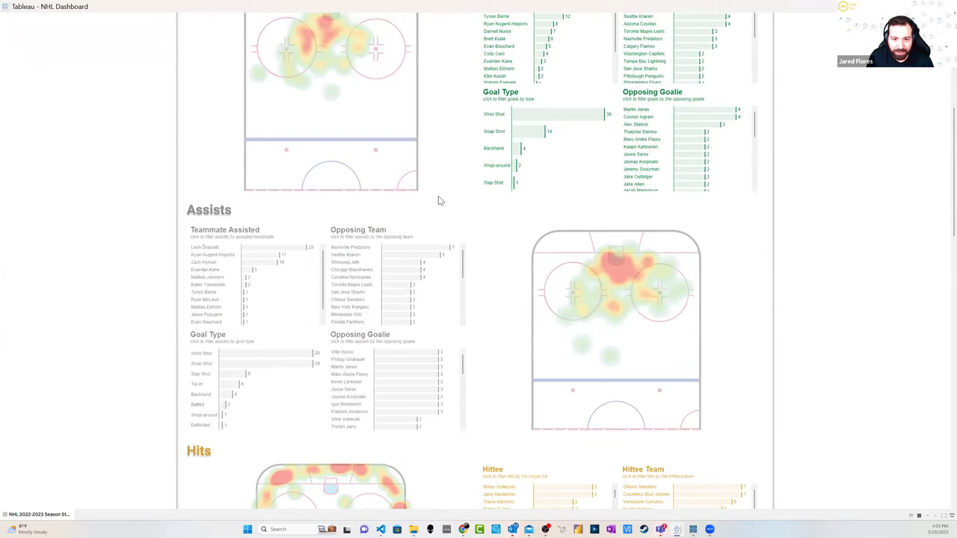
scroll(438, 196, up, 1)
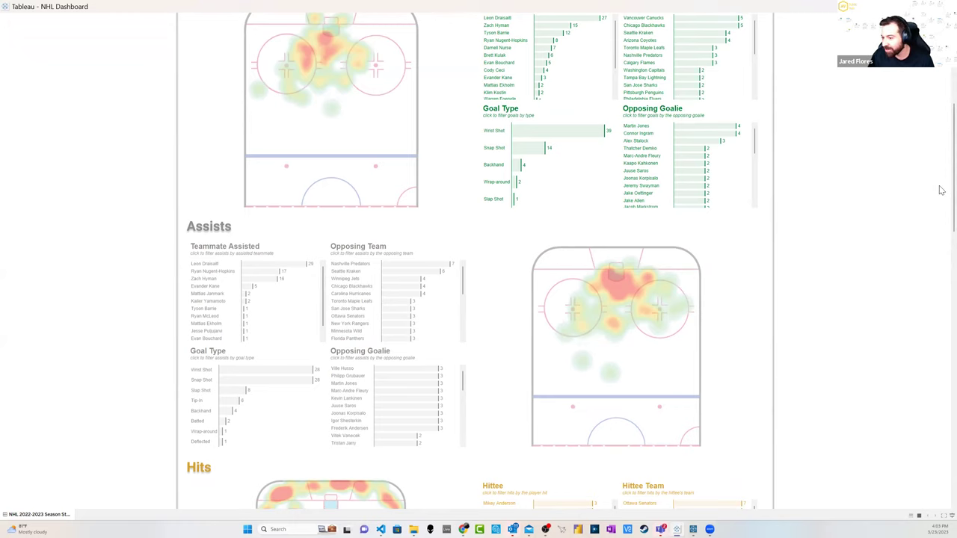
mouse_move(621, 268)
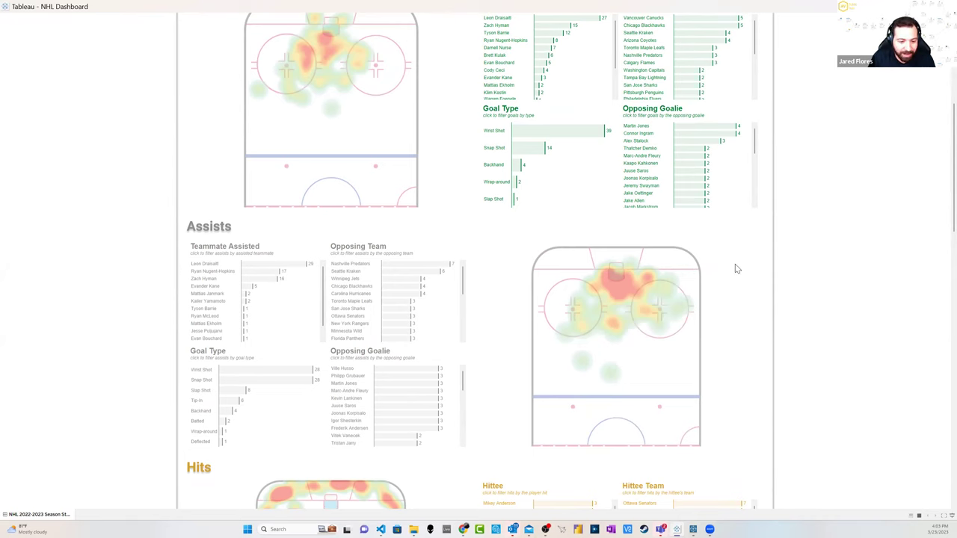
scroll(937, 228, down, 1)
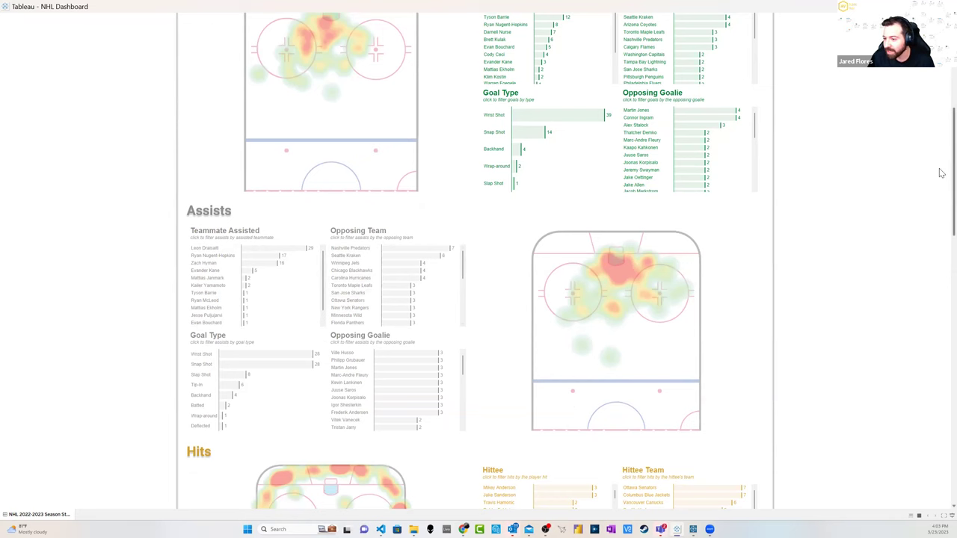
scroll(941, 172, down, 1)
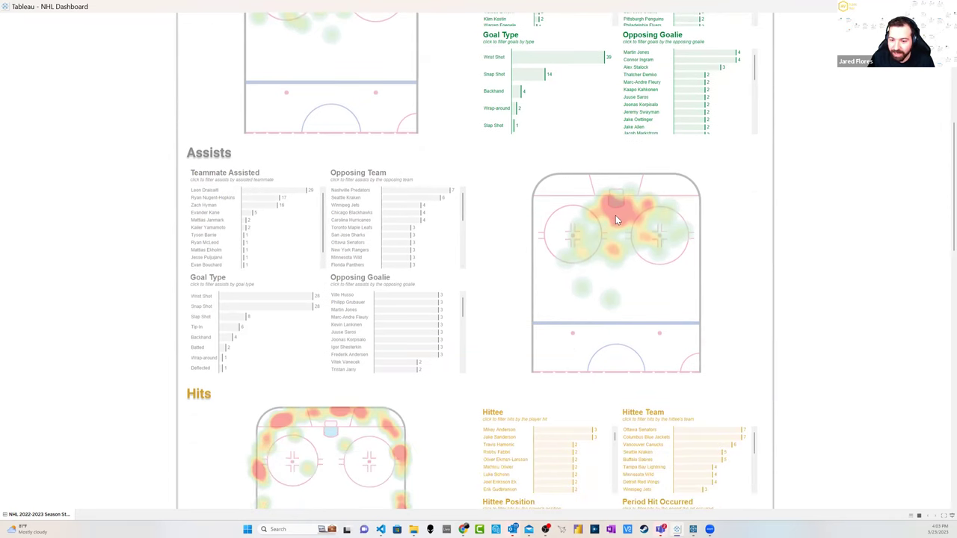
mouse_move(615, 219)
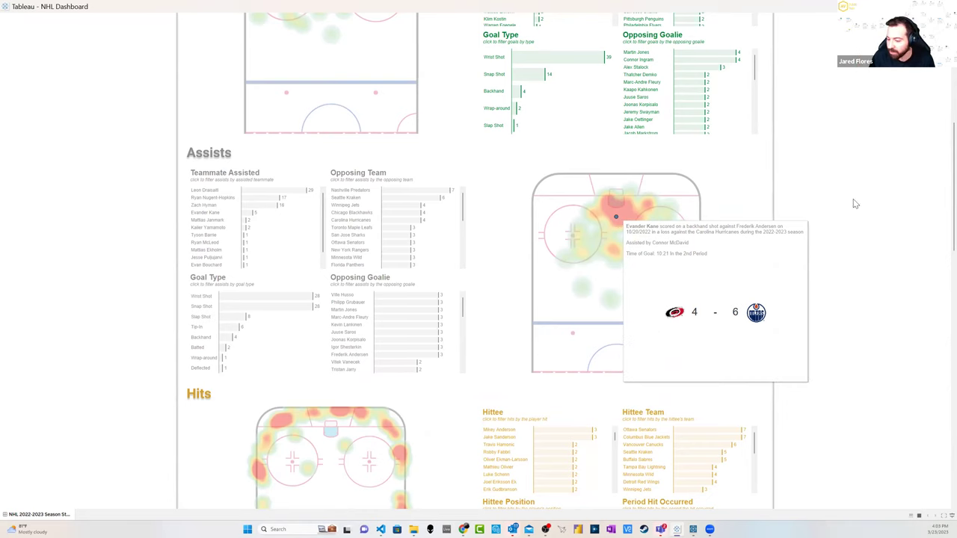
View the Hits section and inspect the details of one hit in the rink map's upper corner
scroll(941, 225, down, 3)
scroll(940, 232, down, 2)
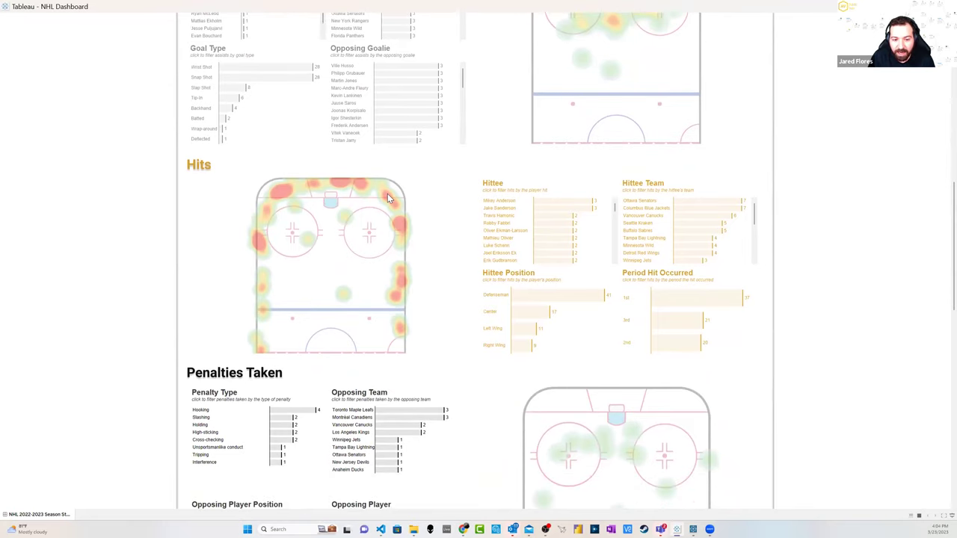
mouse_move(388, 199)
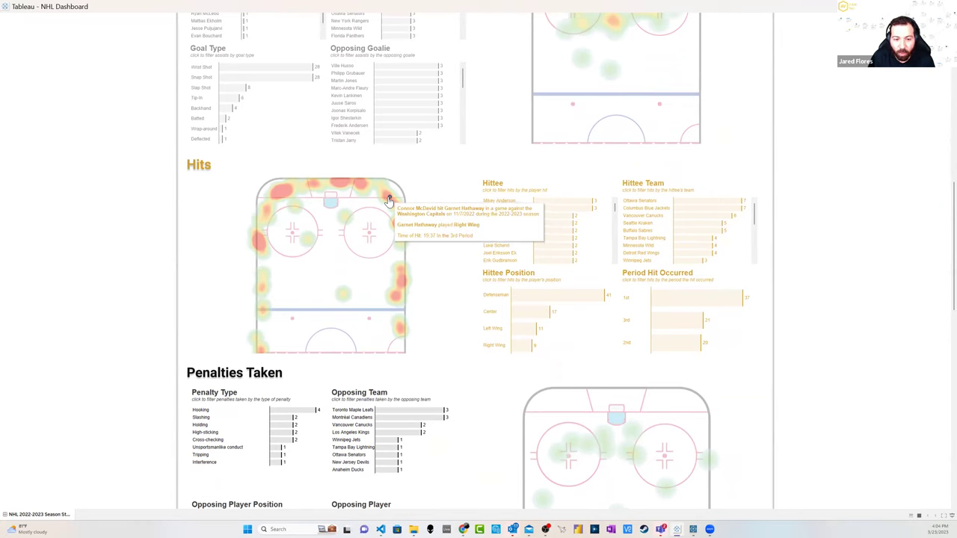
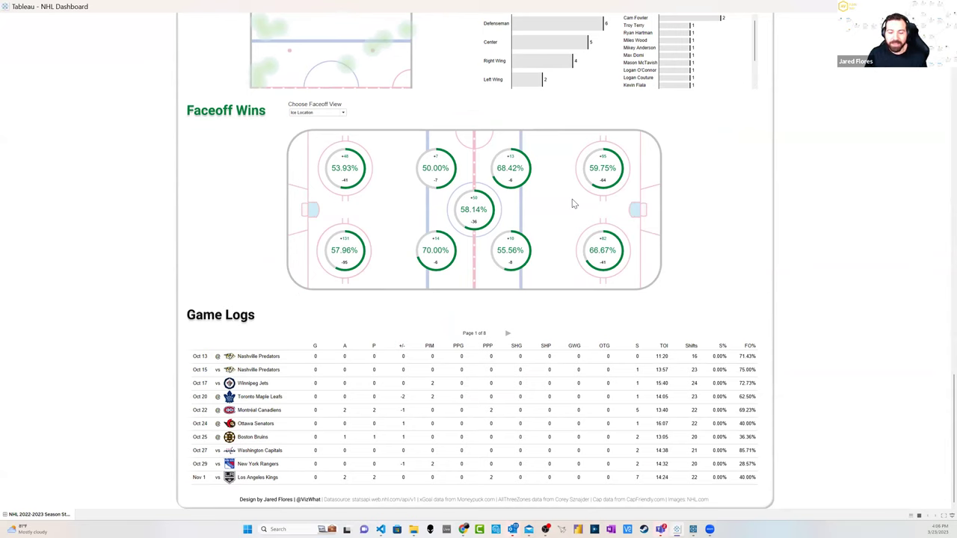
Page through the Game Logs table to page 4 and return to page 1
click(571, 198)
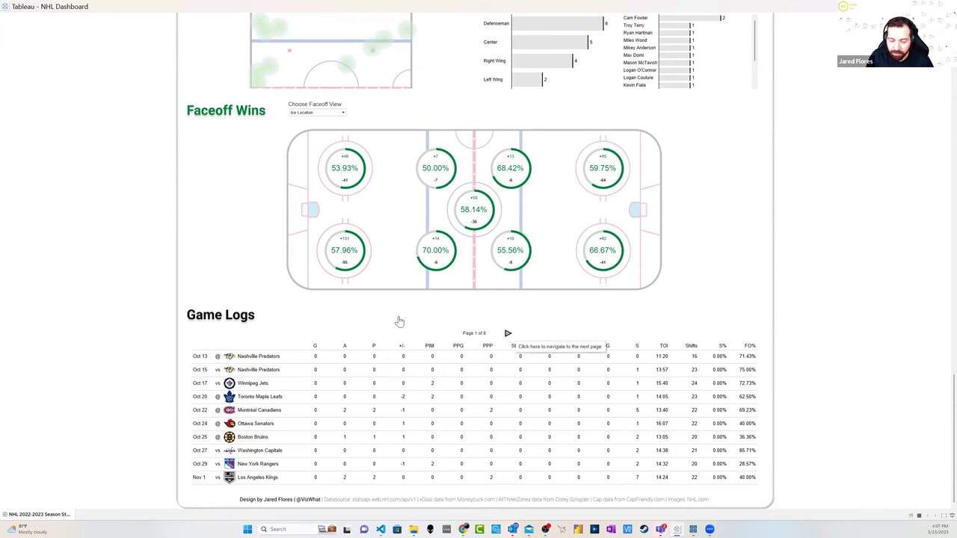
click(508, 334)
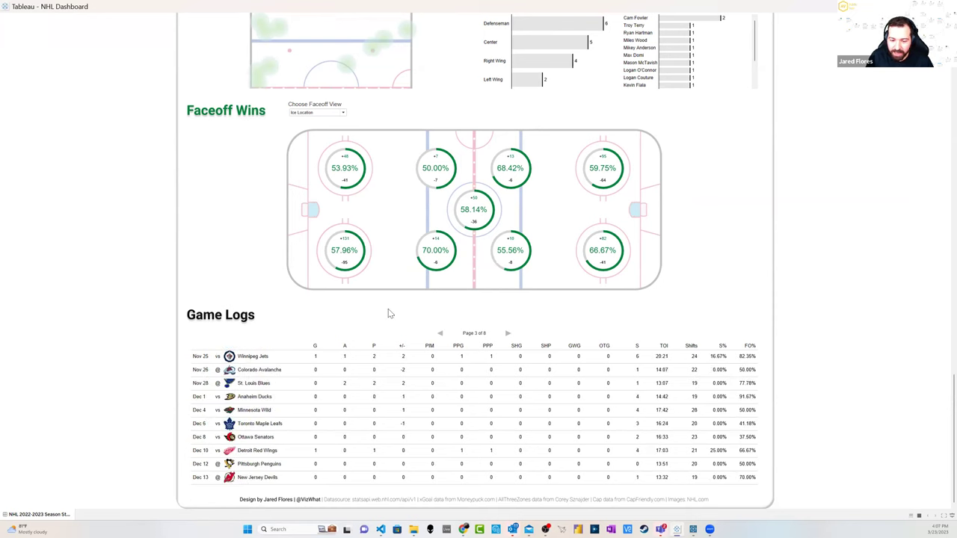
click(508, 334)
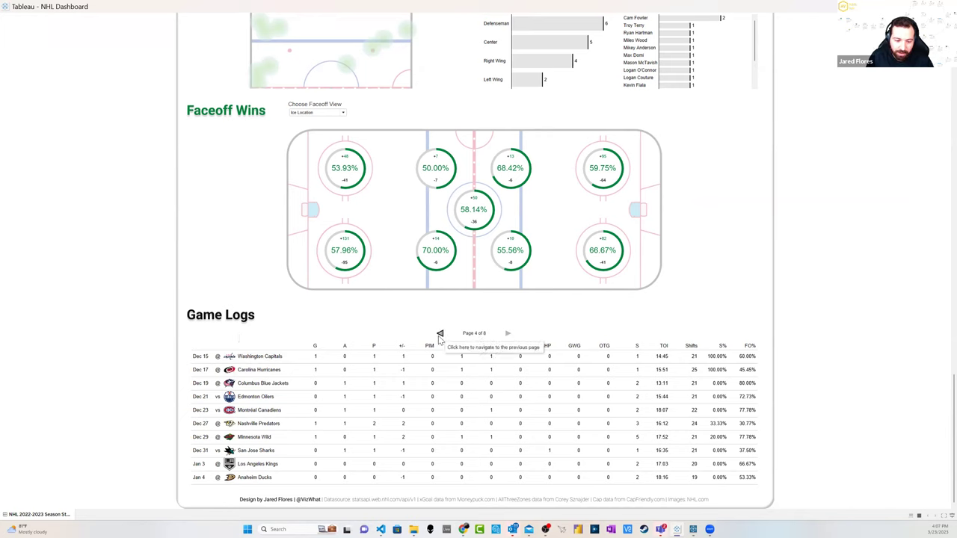
click(440, 335)
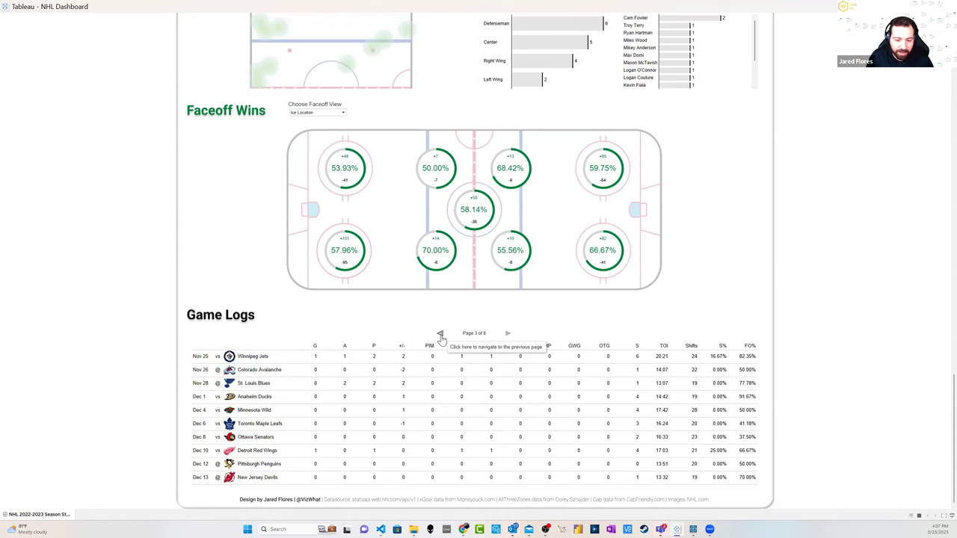
click(440, 335)
click(440, 335)
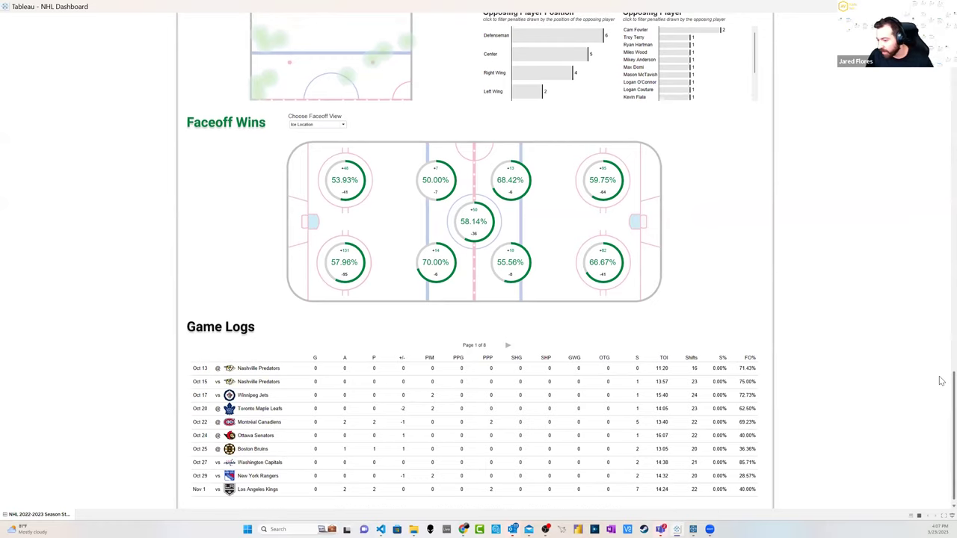
Switch to the All_Three_Zones_Data_v2 flow in Tableau Prep Builder and view the entire flow from its inputs to its outputs
scroll(940, 381, up, 20)
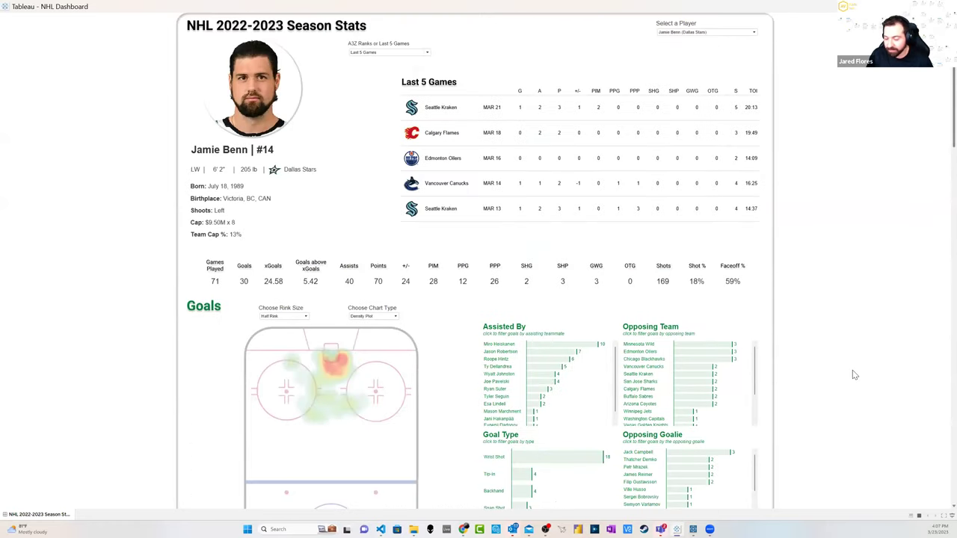
mouse_move(691, 523)
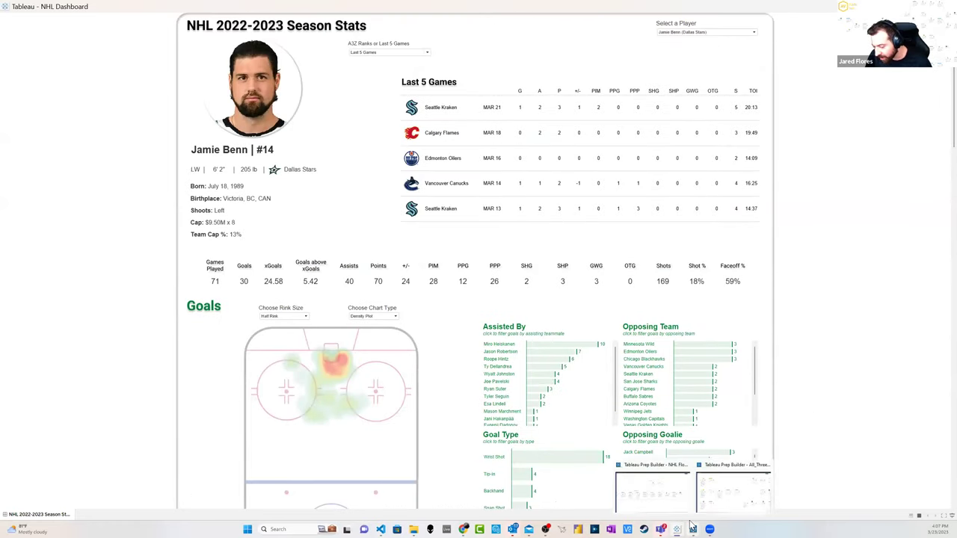
click(733, 490)
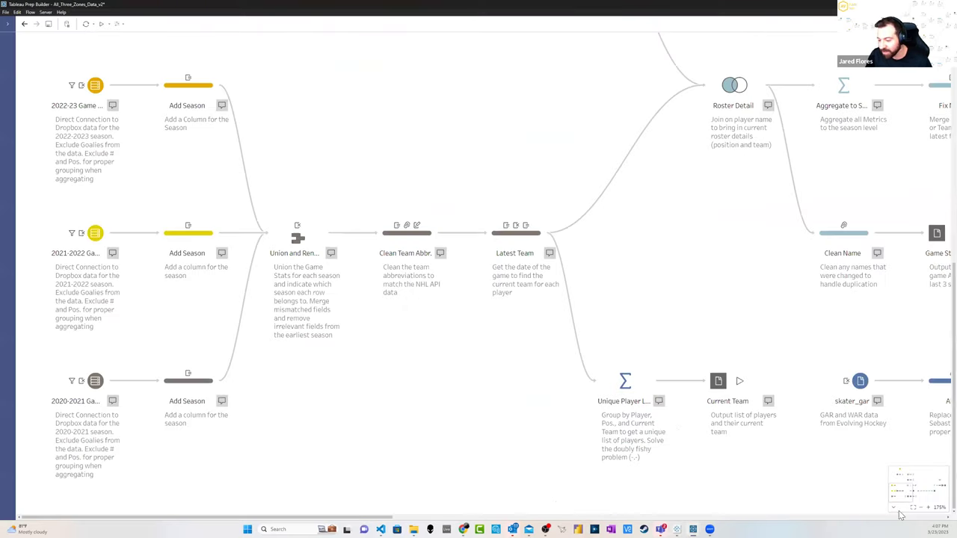
click(920, 507)
click(920, 507)
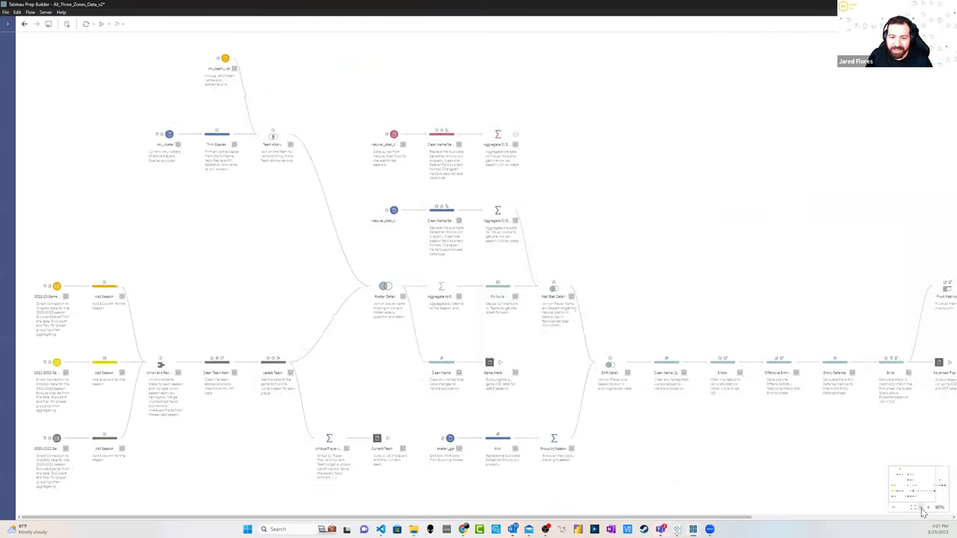
click(921, 507)
click(920, 508)
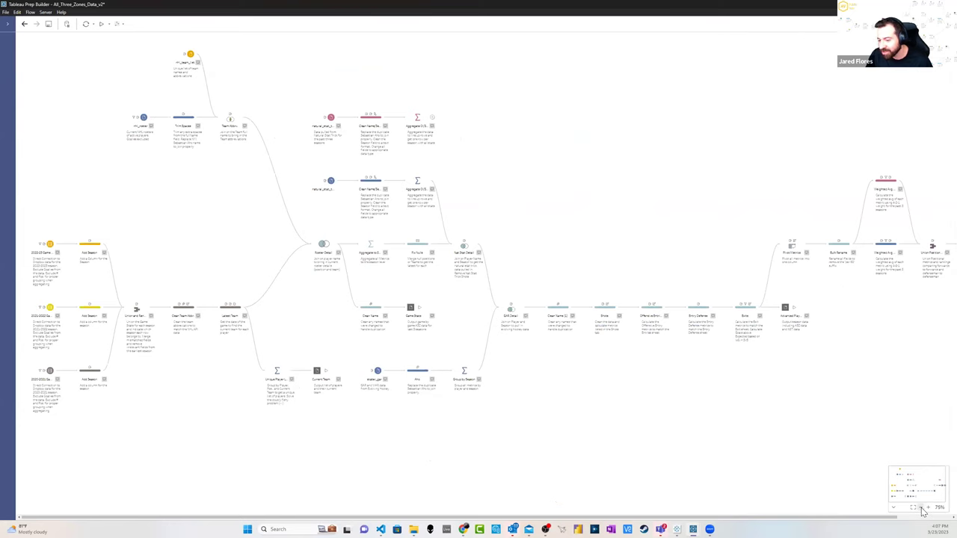
click(920, 508)
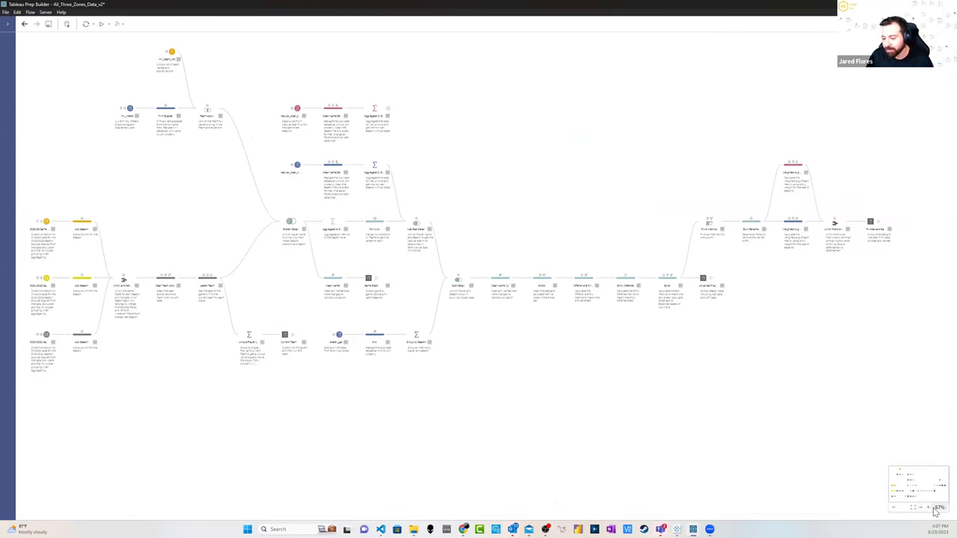
Examine the three seasonal game data inputs at 175% zoom, including their Add Season, Union, Clean Team Abbr. and Latest Team steps
click(930, 508)
click(929, 508)
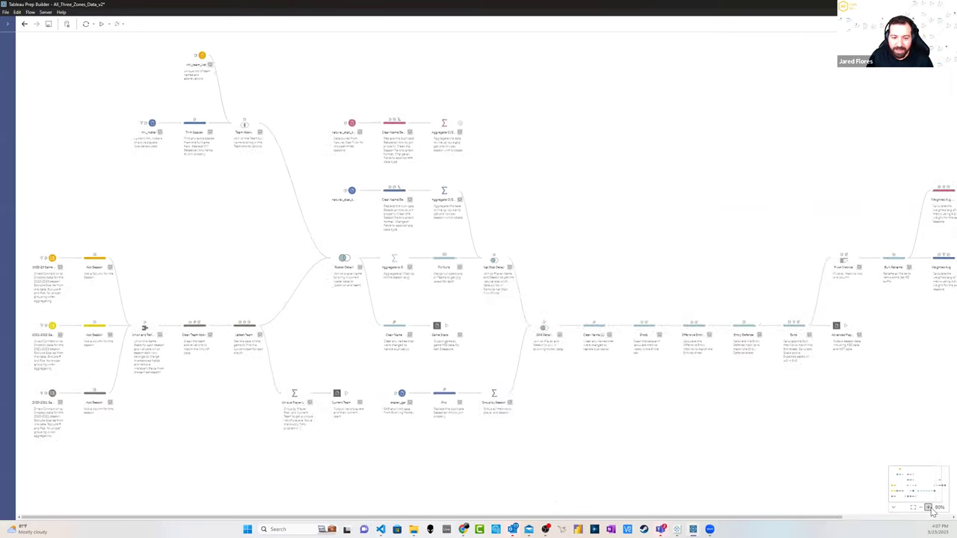
click(929, 508)
click(930, 508)
scroll(247, 364, down, 3)
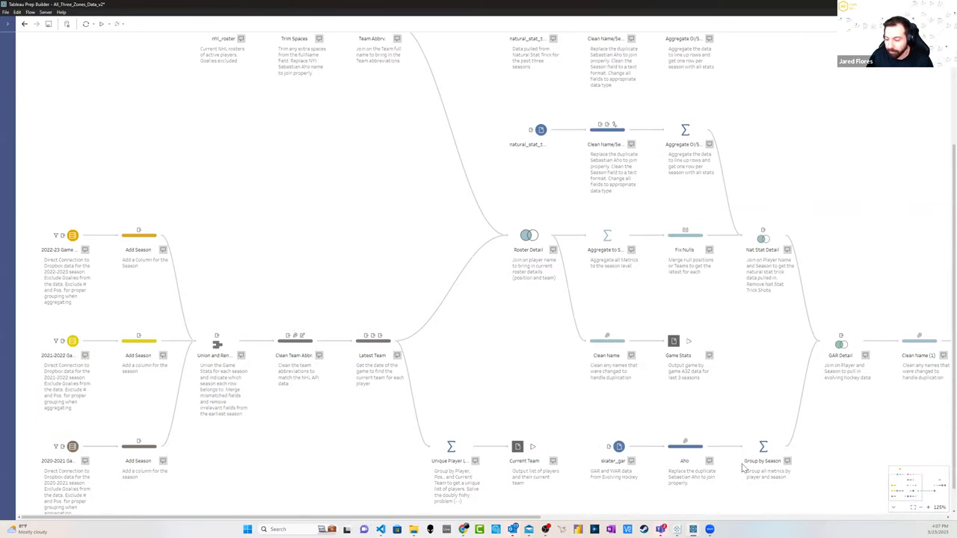
click(928, 508)
click(928, 508)
scroll(448, 410, down, 5)
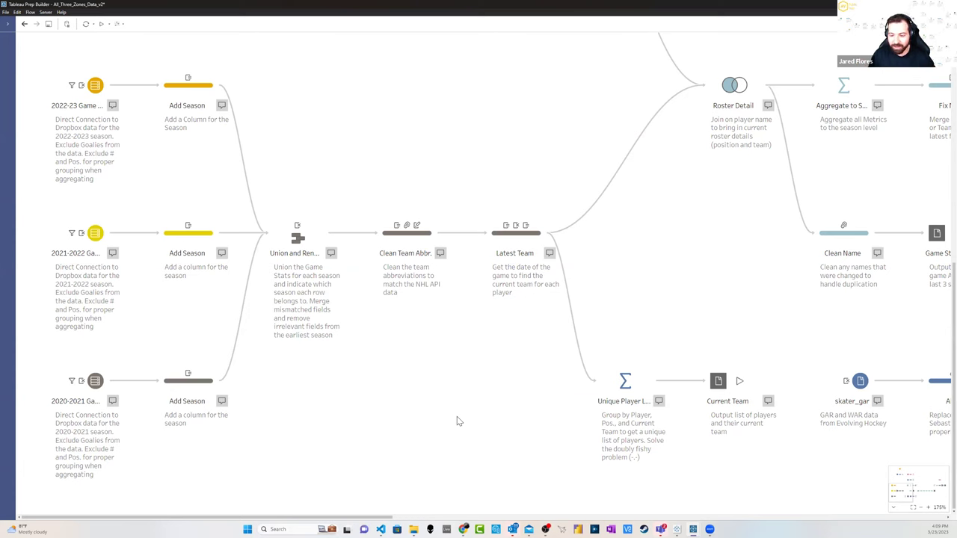
Examine the nhl_roster and Natural Stat Trick branches and the Roster Detail join of the flow at 125% zoom
scroll(459, 408, up, 2)
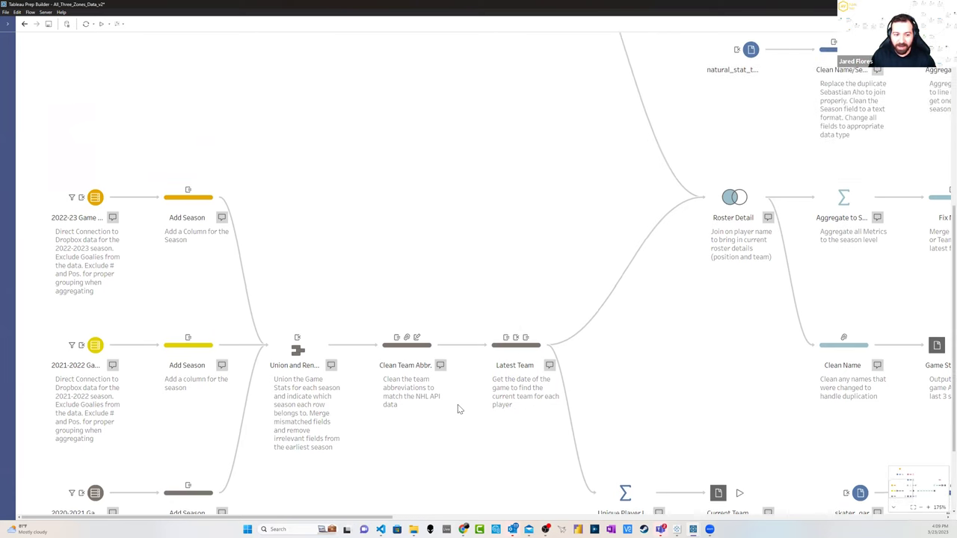
click(920, 508)
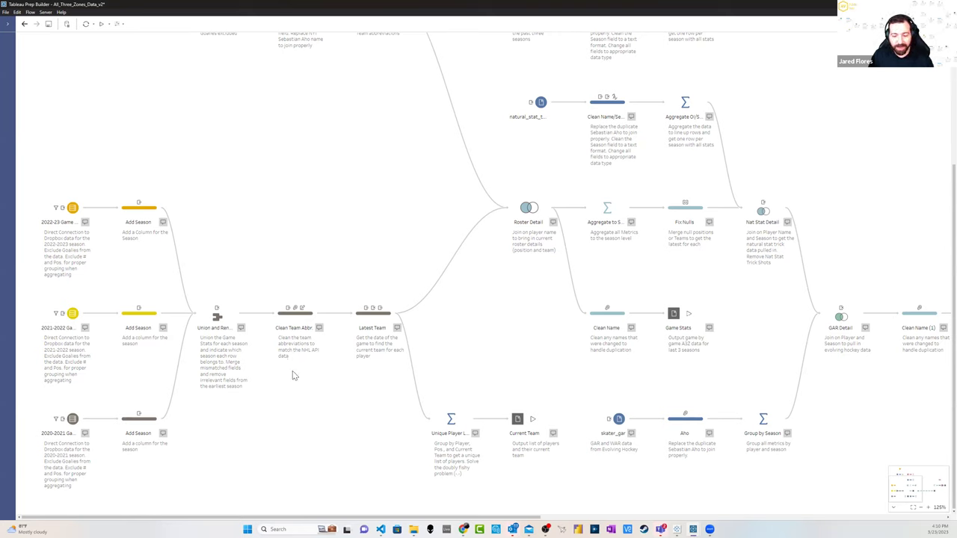
mouse_move(382, 526)
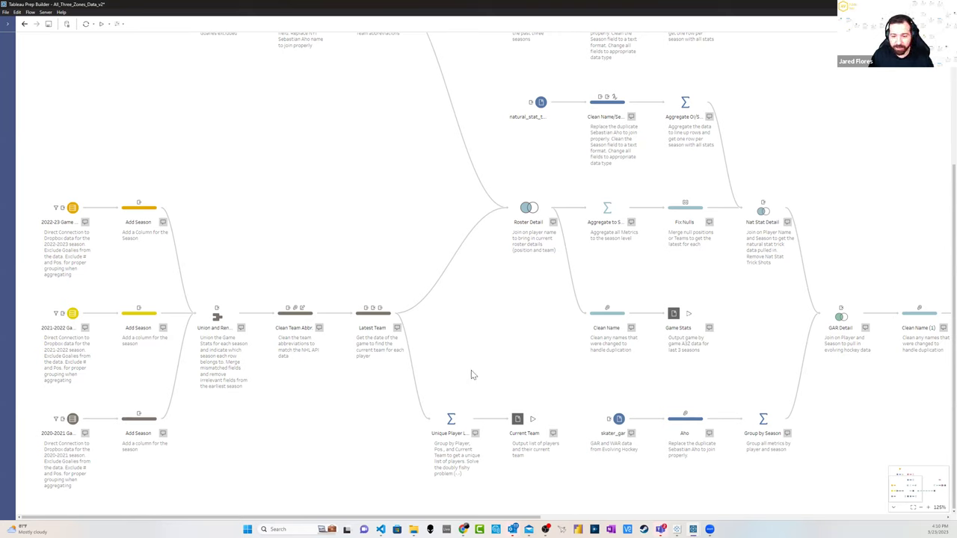
scroll(504, 400, up, 2)
scroll(507, 393, up, 4)
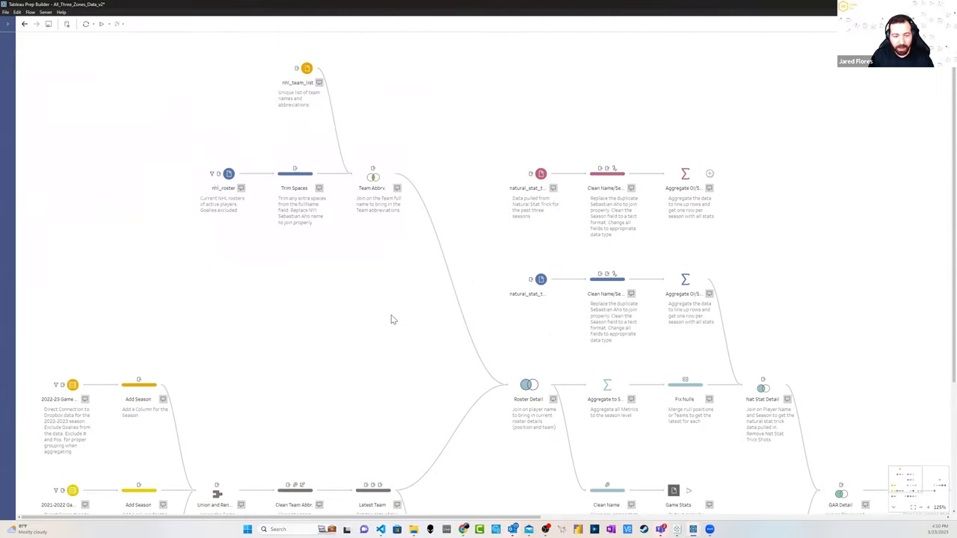
scroll(523, 497, down, 4)
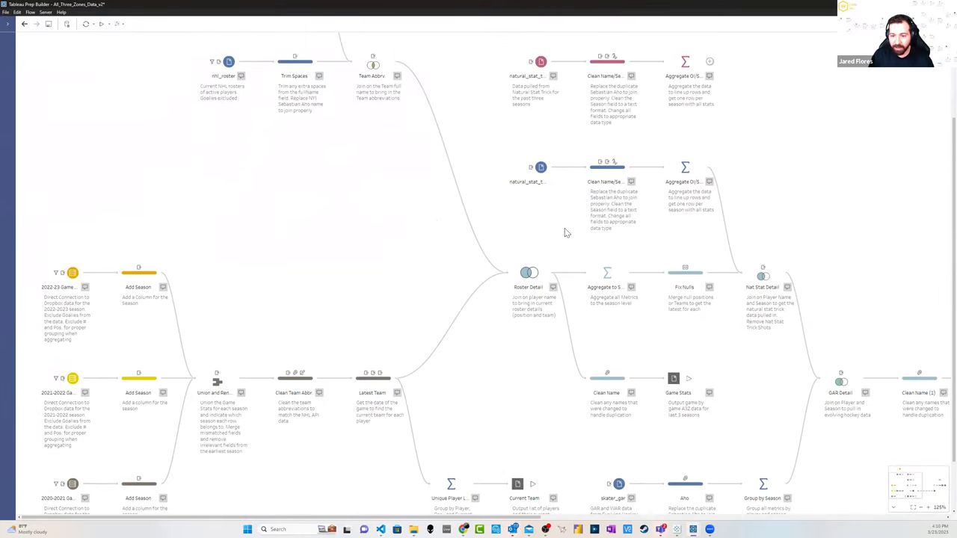
mouse_move(545, 175)
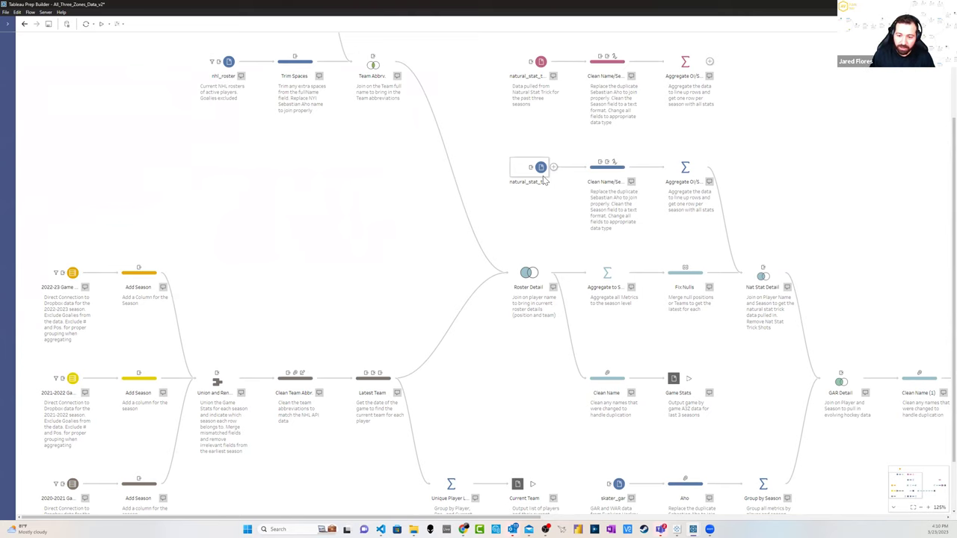
Inspect the Bulk Rename step near the flow's end and load the data preview of the Weighted Avg Forwards step
drag(533, 521, 941, 524)
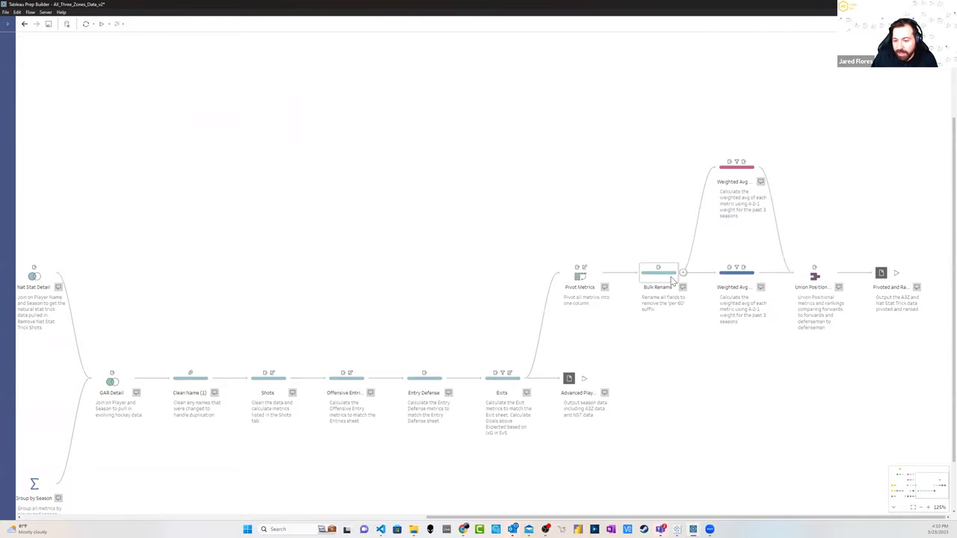
click(740, 274)
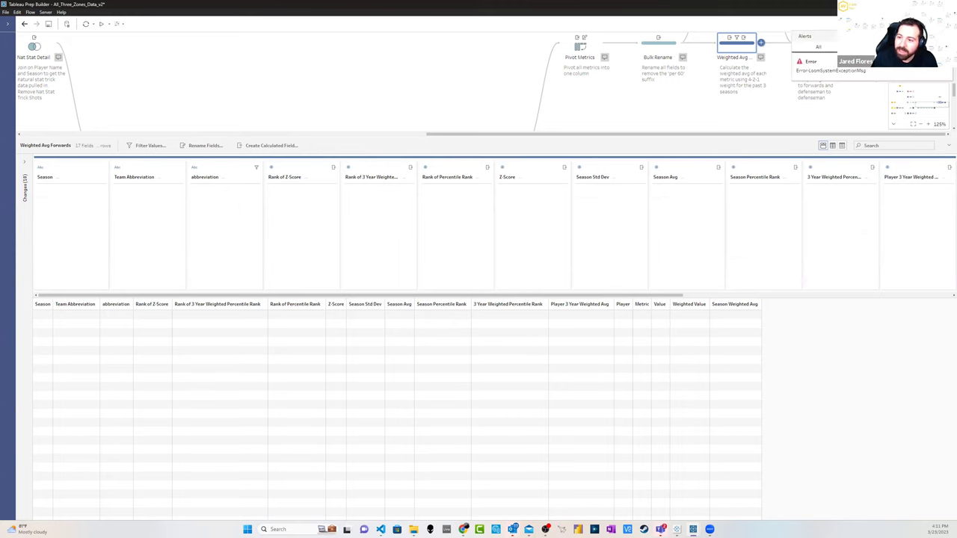
scroll(684, 108, up, 2)
click(669, 118)
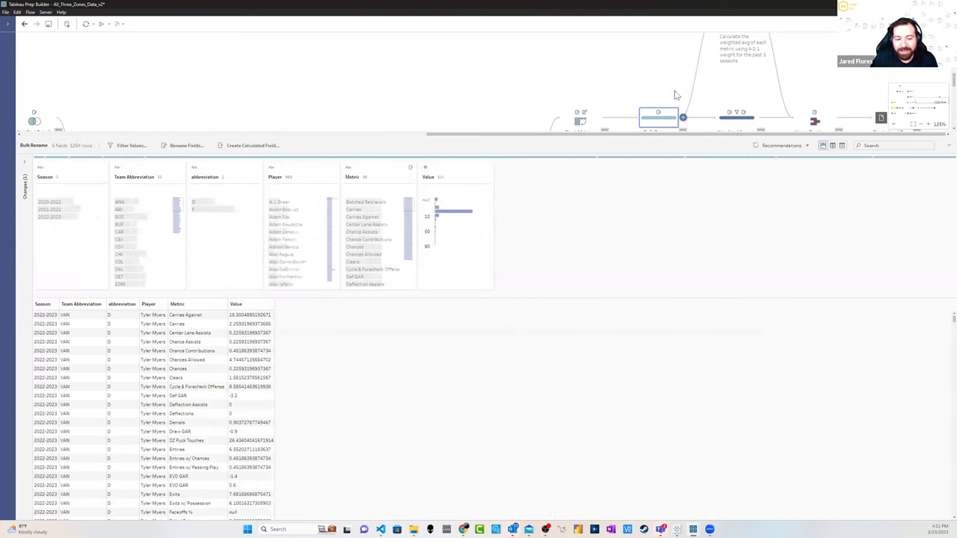
click(744, 122)
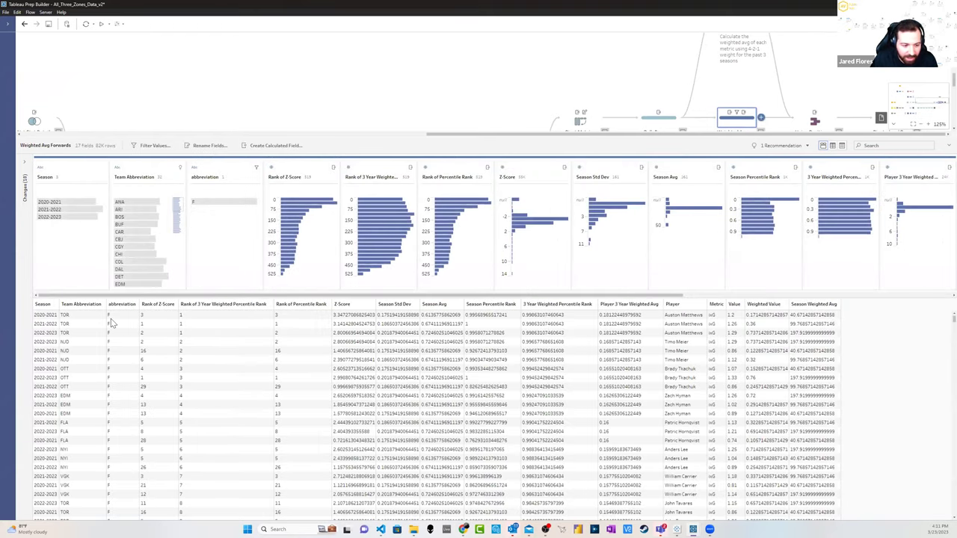
Highlight the Auston Matthews, 2020-2021 season and 3 Year Weighted Percentile Rank values in the first row of the Weighted Avg Forwards data
click(697, 318)
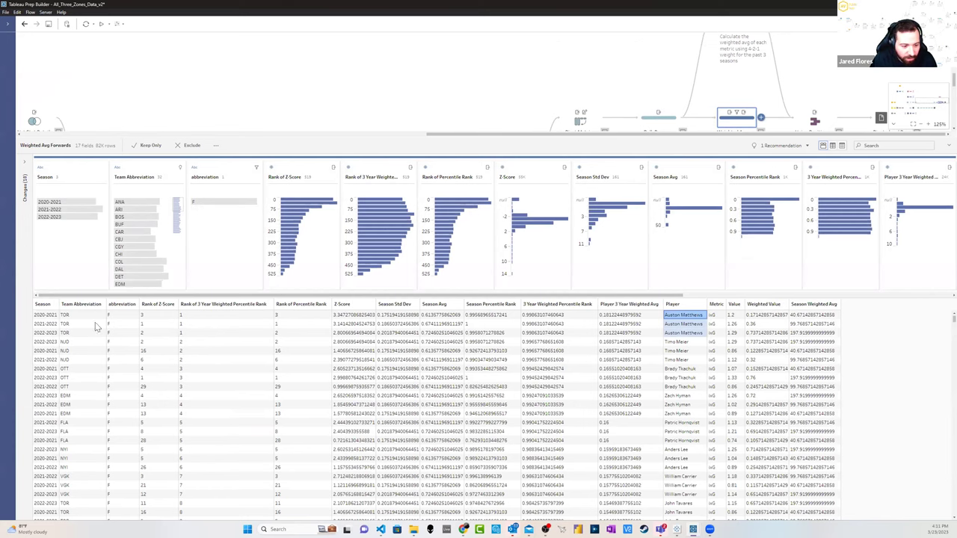
click(48, 320)
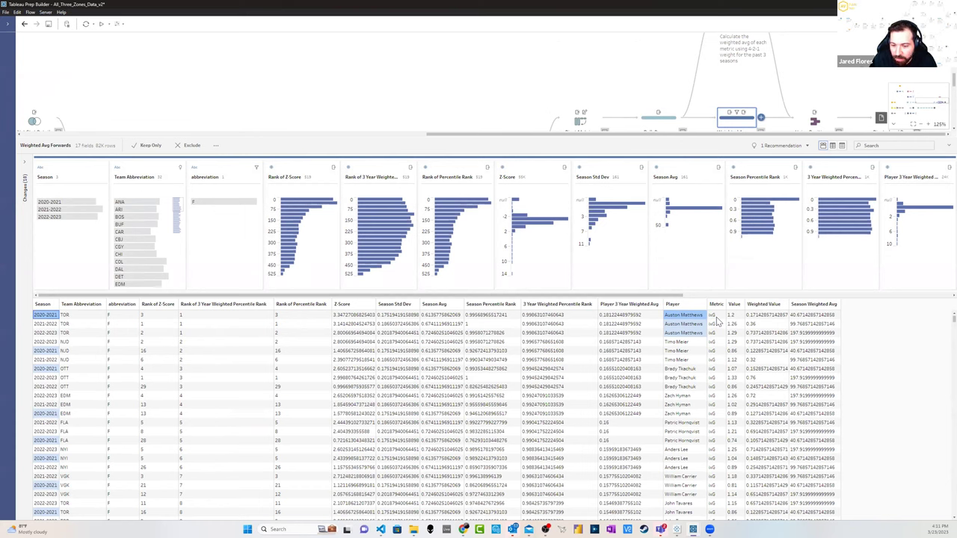
click(551, 317)
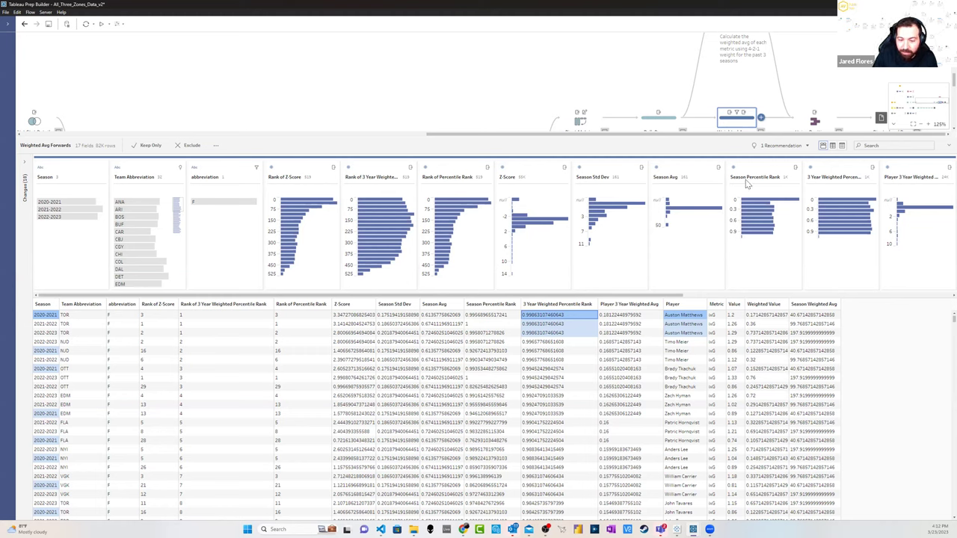
Switch to the NHL Dashboard in Tableau, show the stats of Jared Spurgeon (Minnesota Wild) and magnify the Goal Impact percentile bars
click(676, 525)
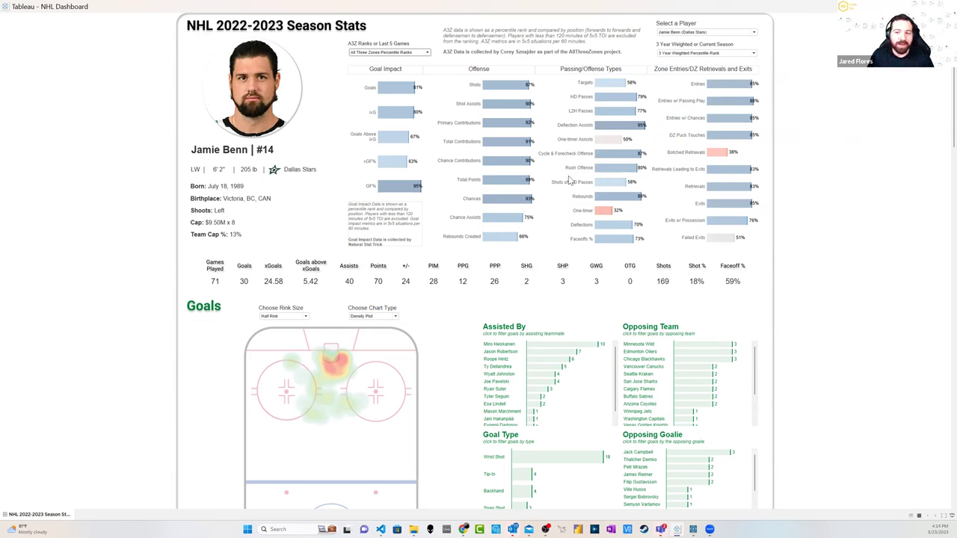
click(706, 33)
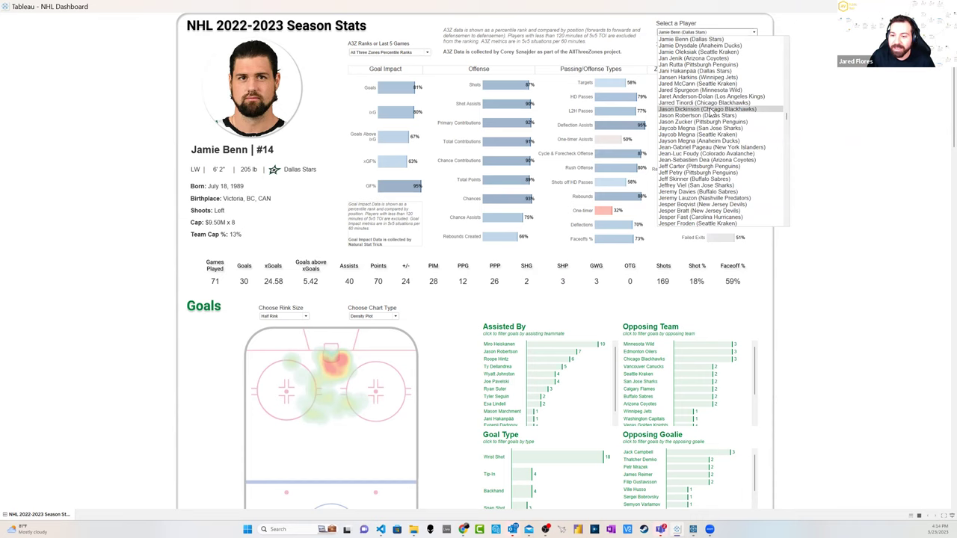
click(791, 112)
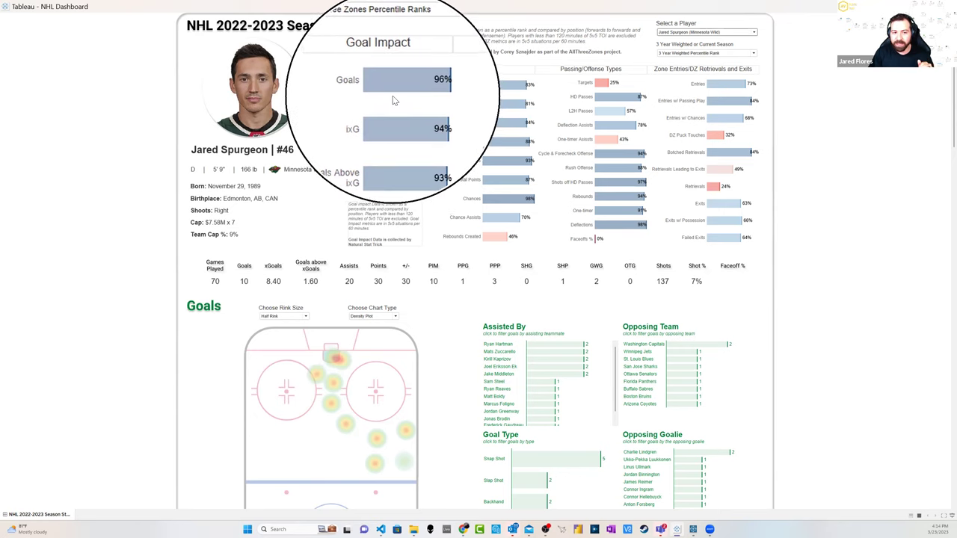
key(Escape)
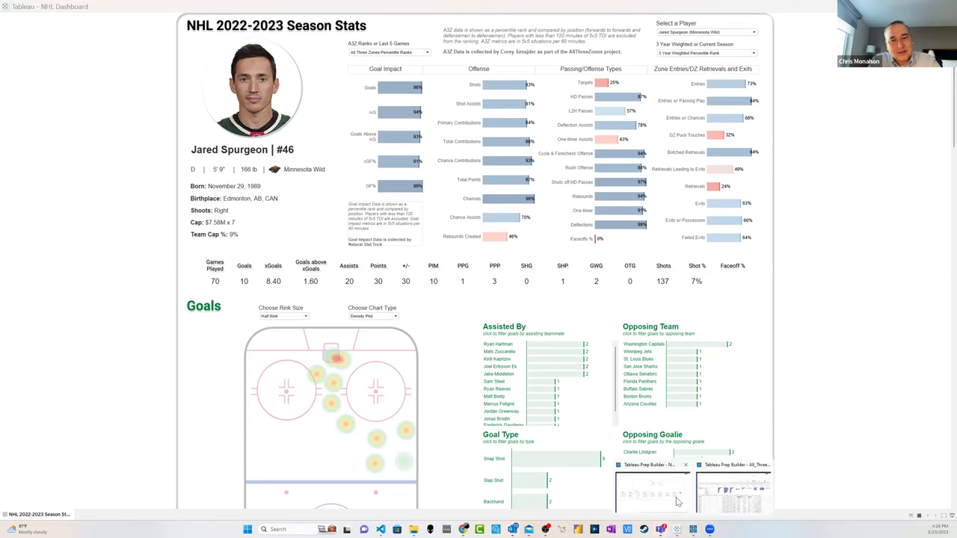
Switch to the NHL Flow Full flow in Tableau Prep Builder and view the inputs and steps of the First Flow group
click(694, 527)
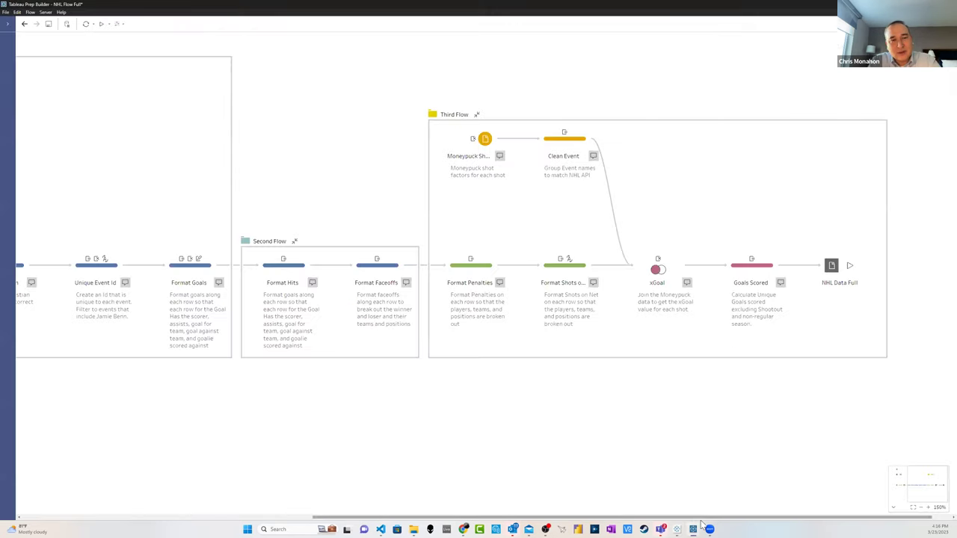
drag(628, 521, 419, 517)
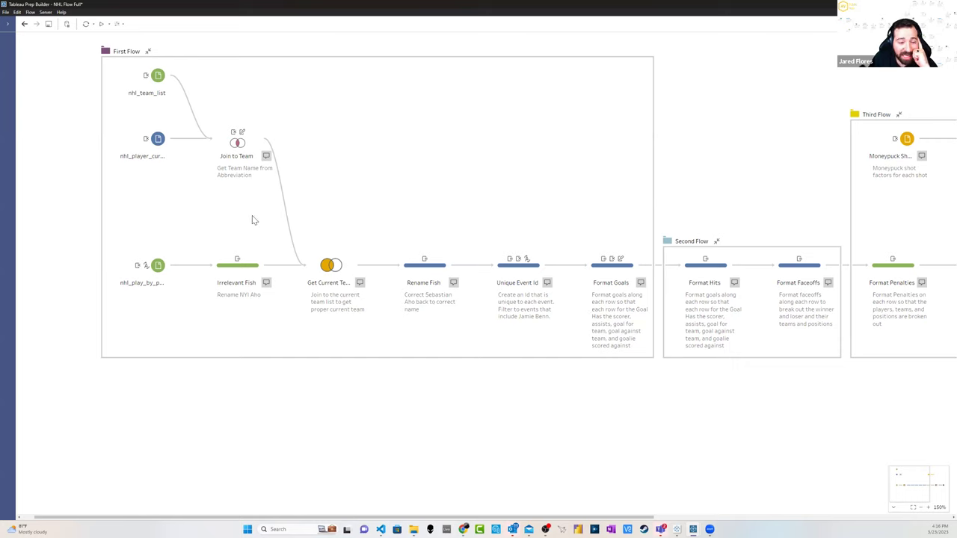
mouse_move(283, 203)
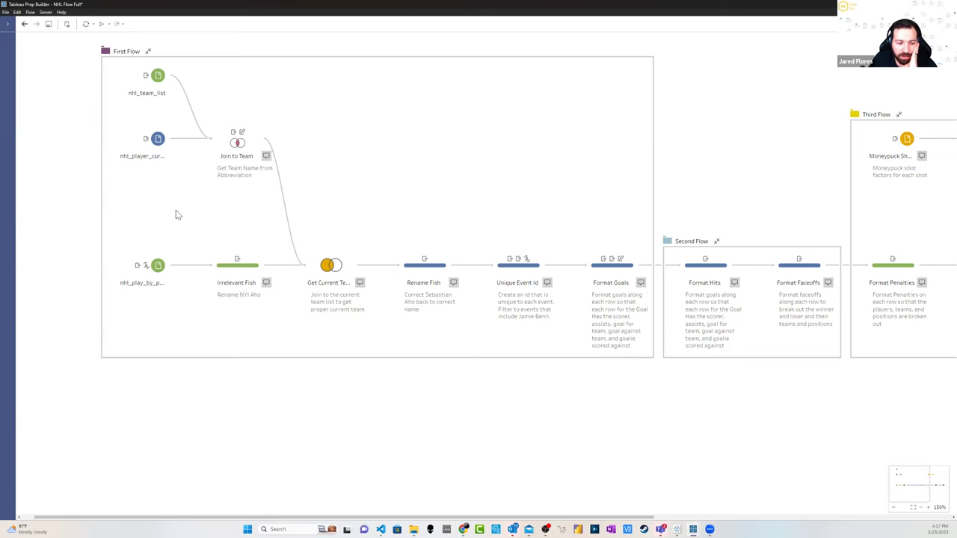
Inspect the fields and Data Sample options of the nhl_play_by_play_data_all_games input, including Specify, and leave the number of rows on Automatic
click(158, 263)
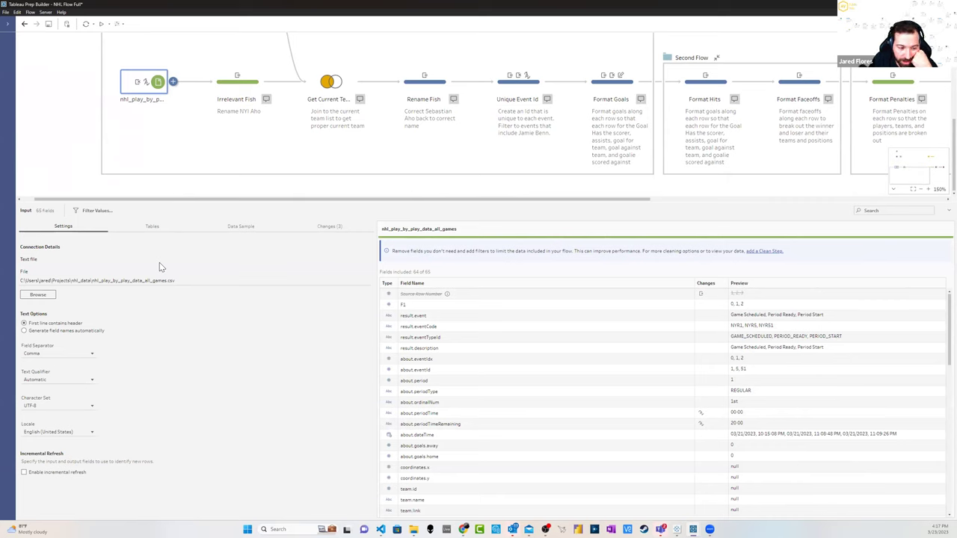
click(242, 226)
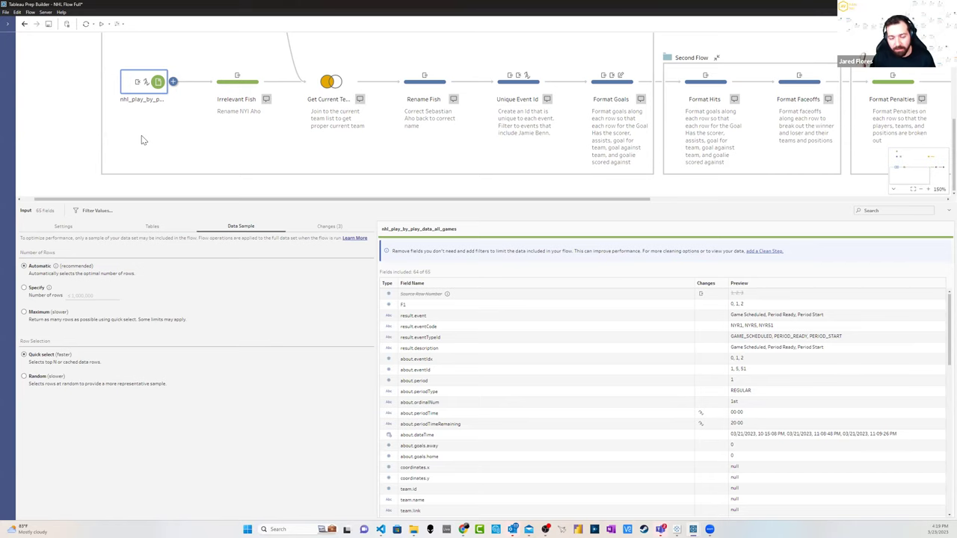
scroll(148, 134, up, 2)
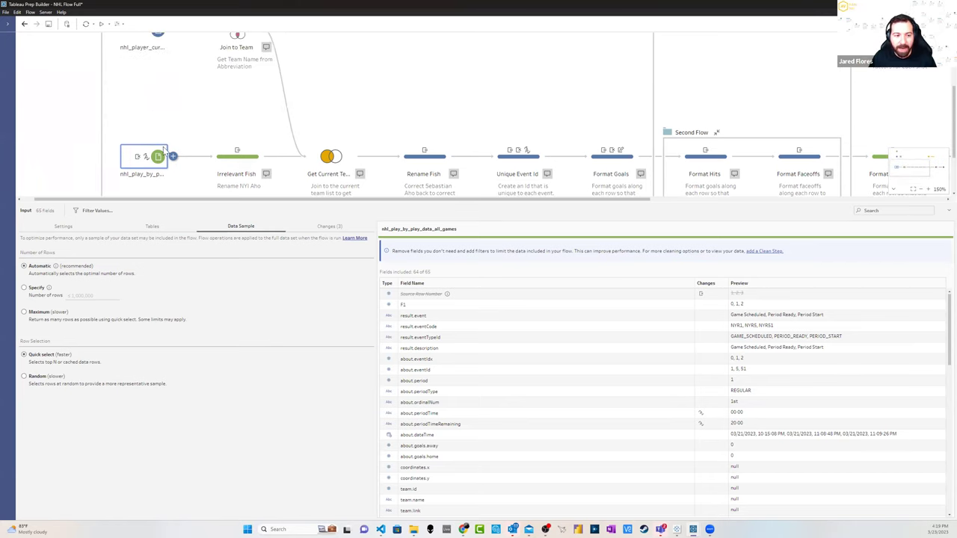
scroll(483, 410, down, 5)
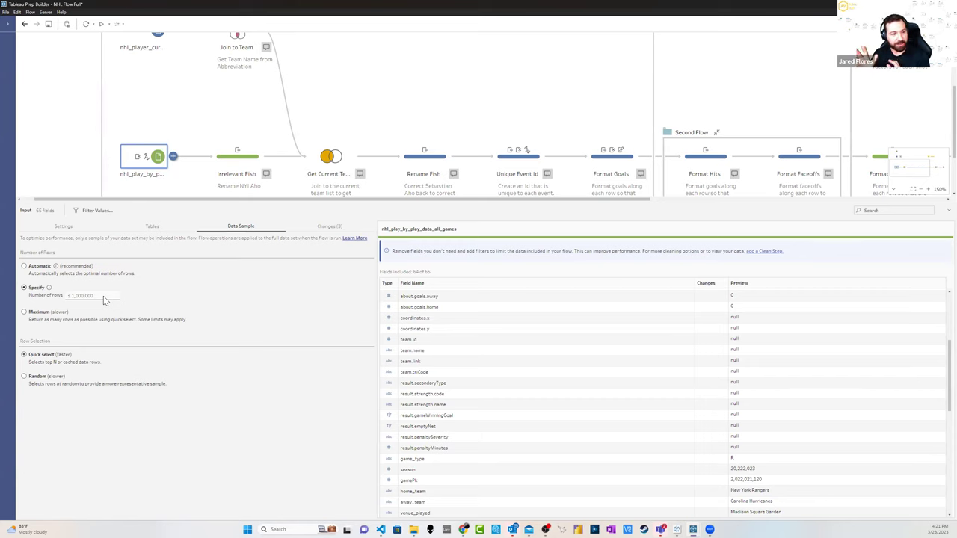
click(24, 268)
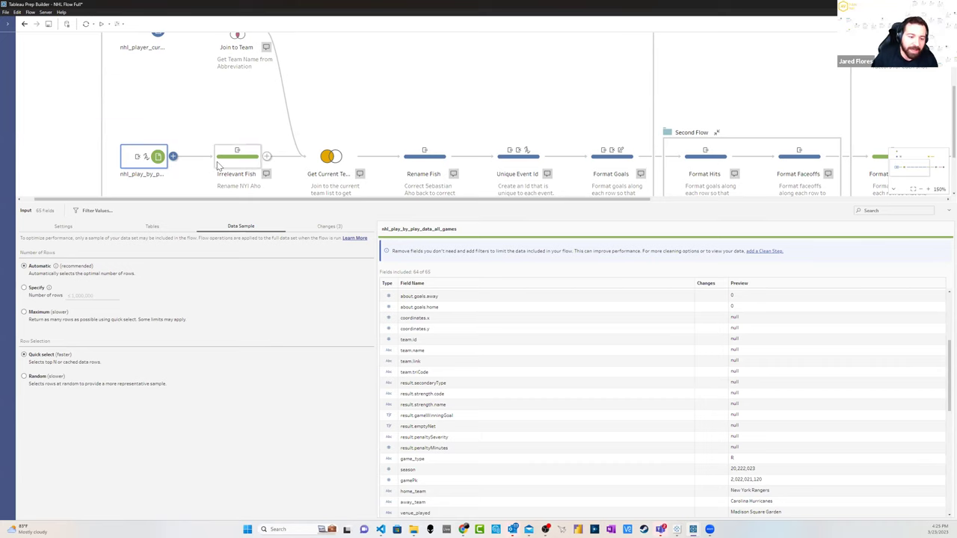
Preview the sampled data of the Irrelevant Fish step and return to the play-by-play input's Data Sample settings
click(221, 163)
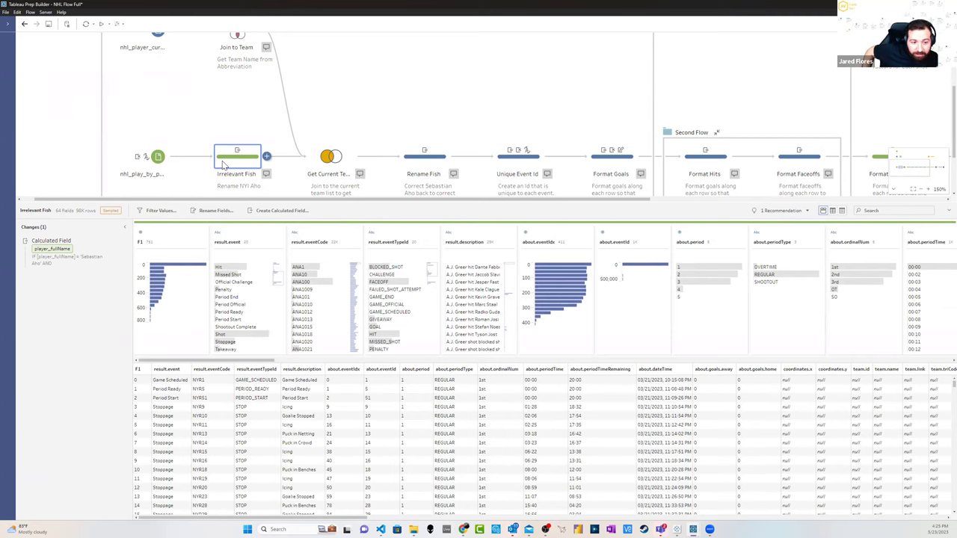
click(149, 153)
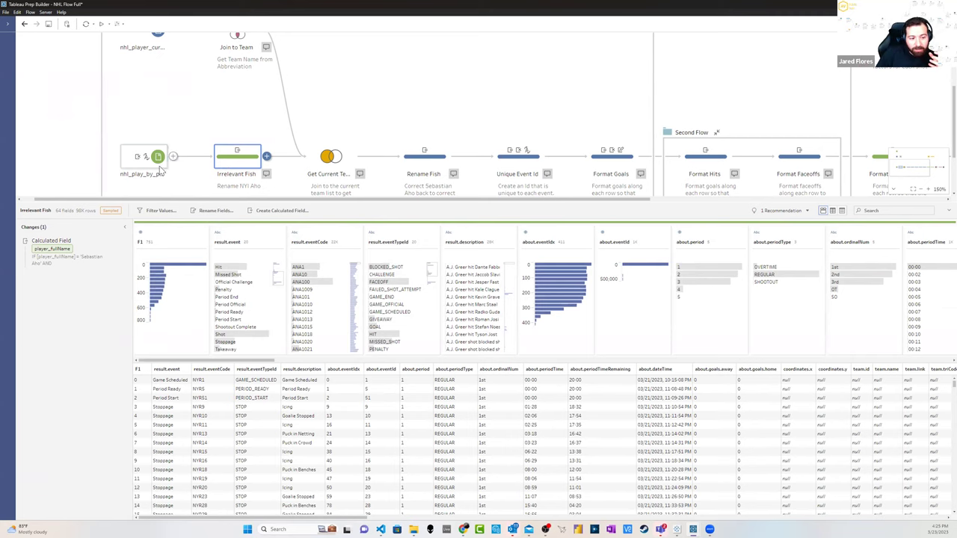
click(237, 231)
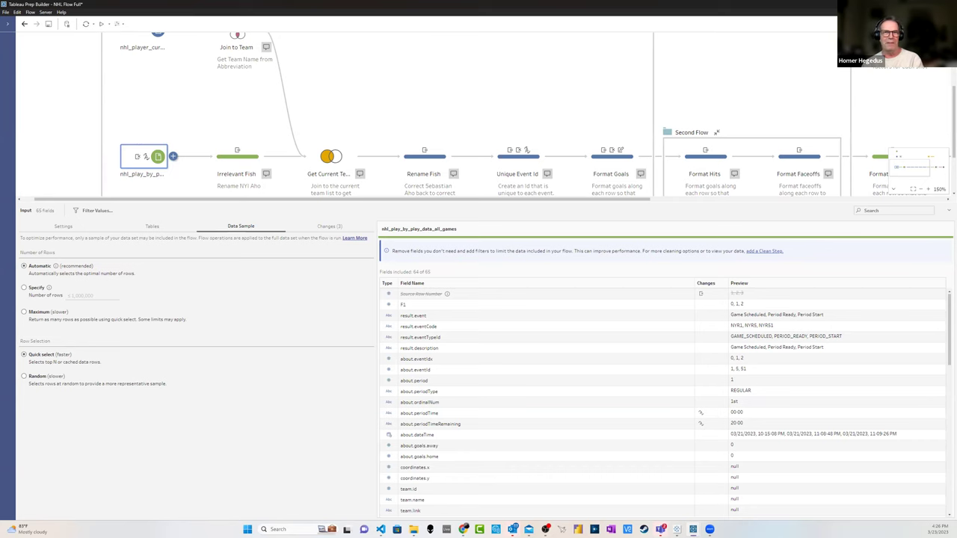
Switch back to the NHL Dashboard in Tableau
key(alt+Tab)
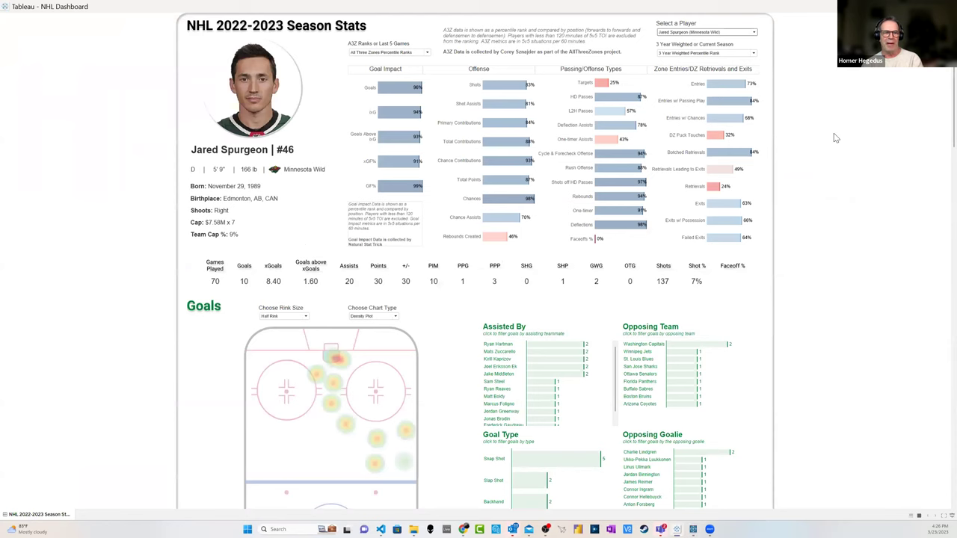